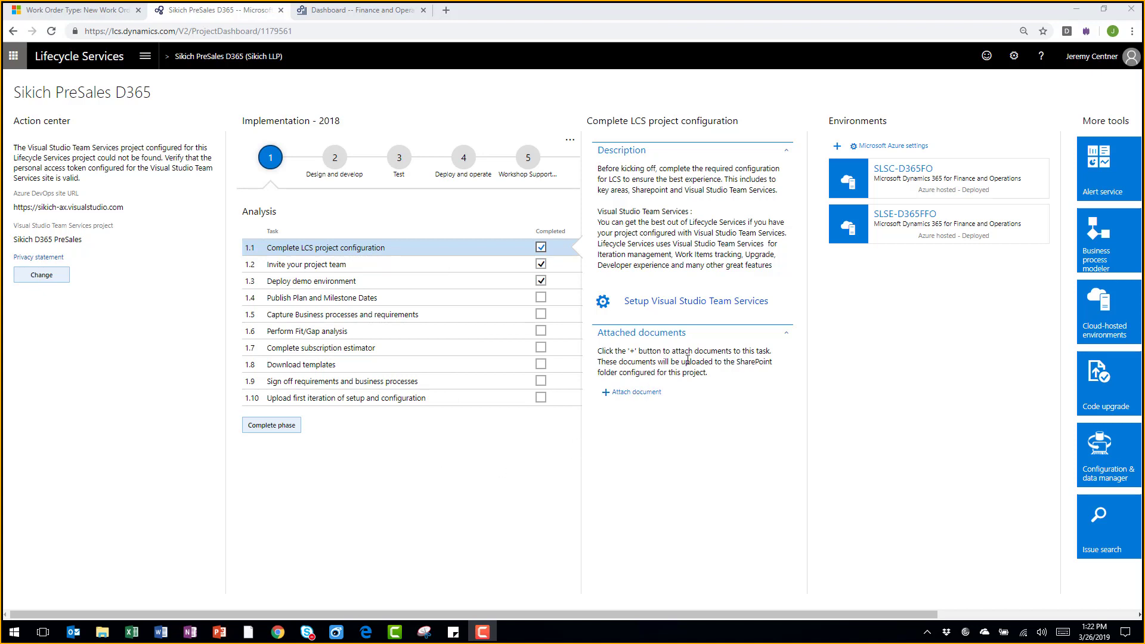
Scroll the project dashboard right to bring the Environments tiles into view
scroll(859, 391, right, 4)
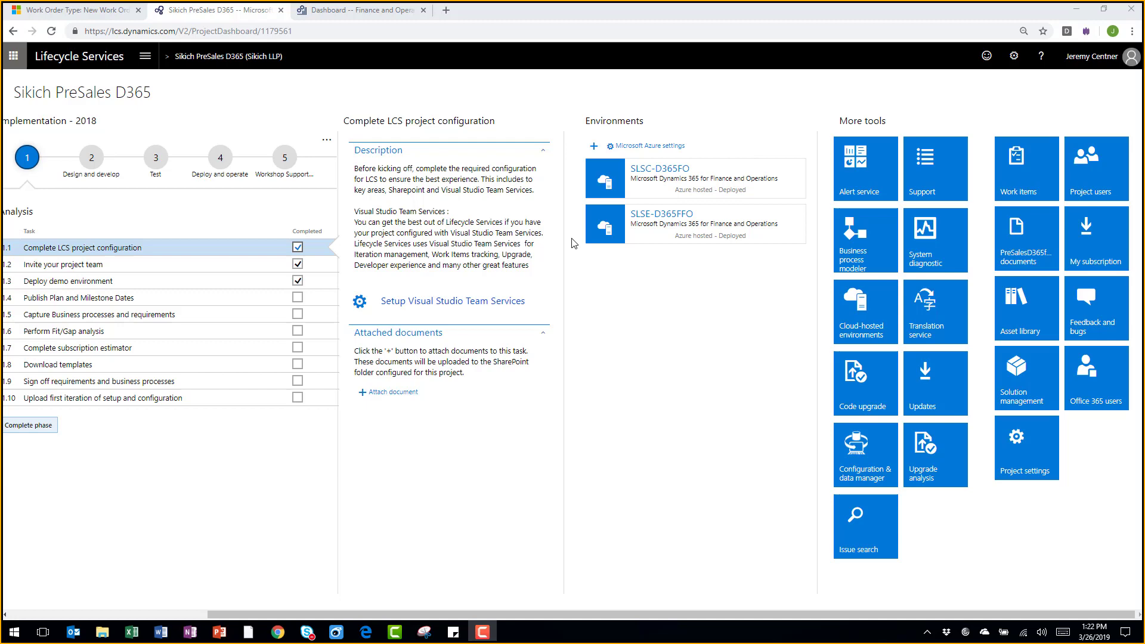
Open the SLSE-D365FFO environment details, scroll through to Monitoring, then return to the dashboard
click(603, 229)
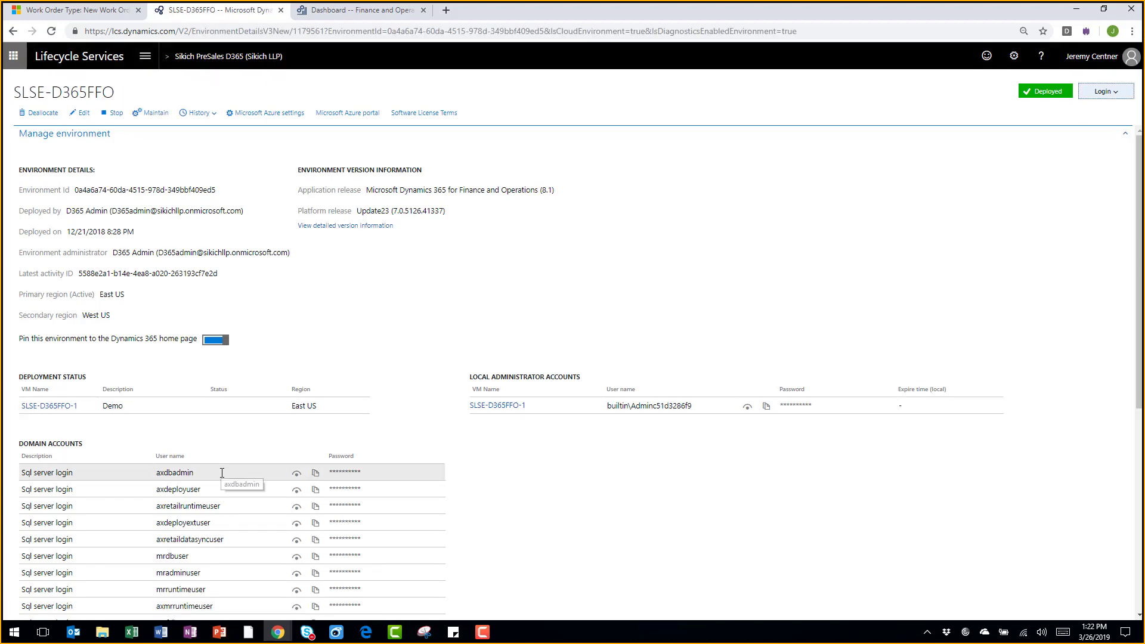
scroll(222, 473, down, 4)
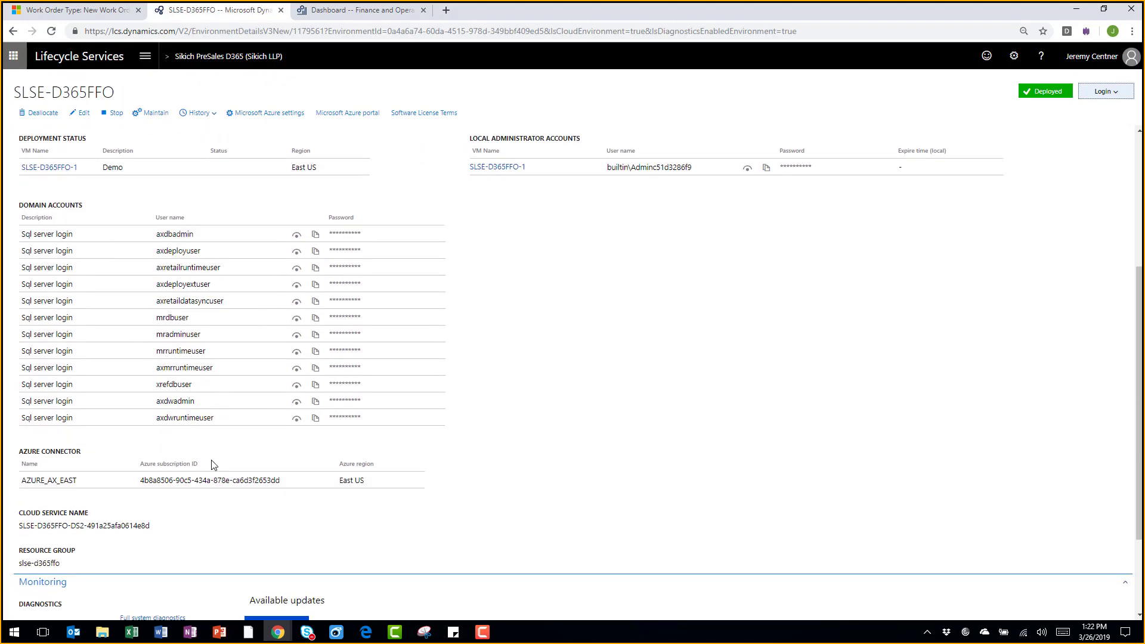
scroll(214, 465, down, 2)
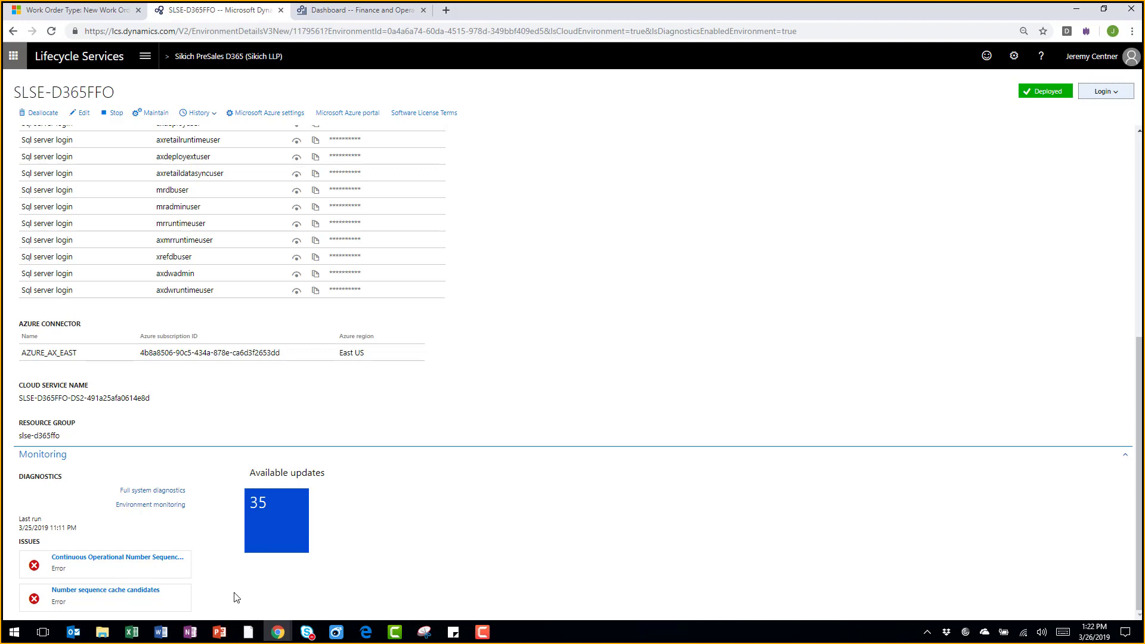
scroll(288, 603, up, 10)
key(alt+Left)
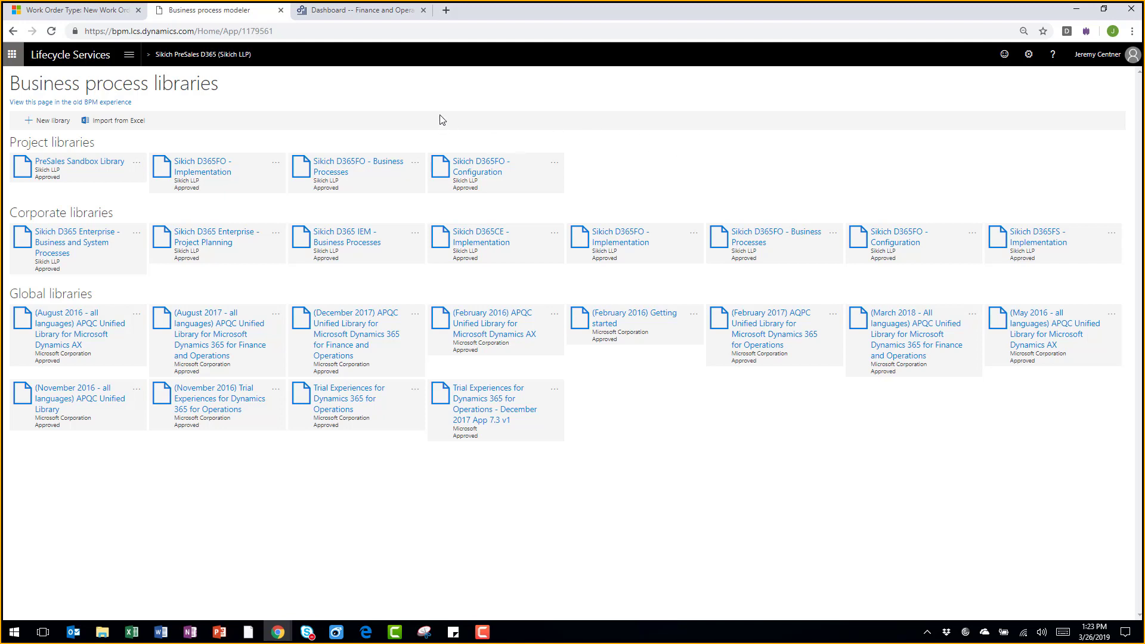
Open the PreSales Sandbox Library and expand 5.0, 5.1, 5.2 and 5.1.7 to reveal Create Vendor Simple
click(191, 168)
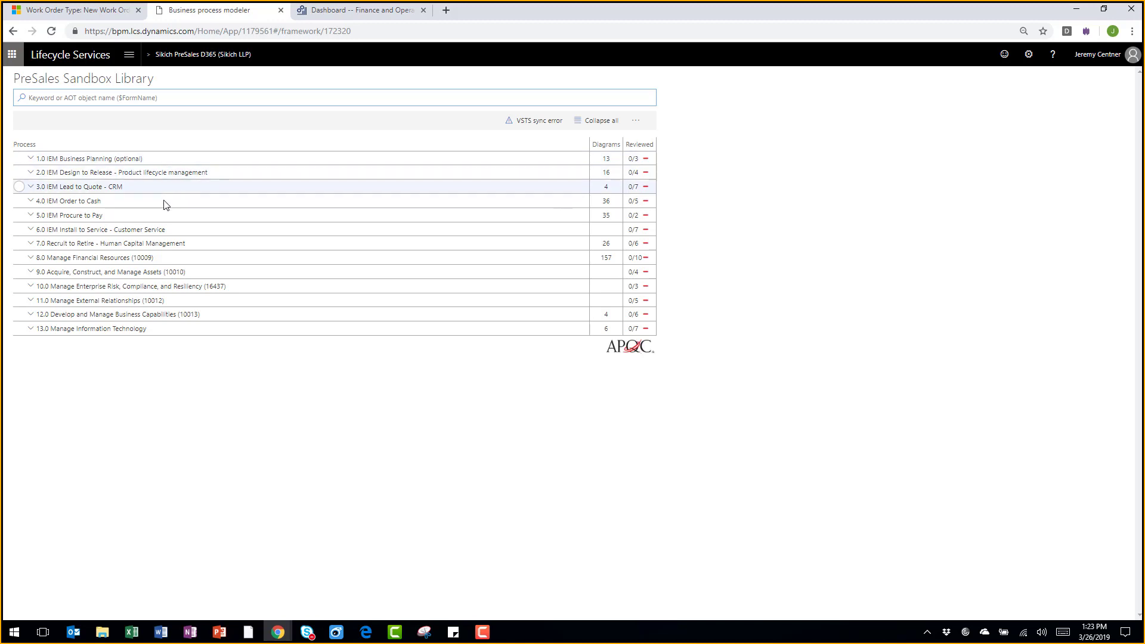
click(30, 215)
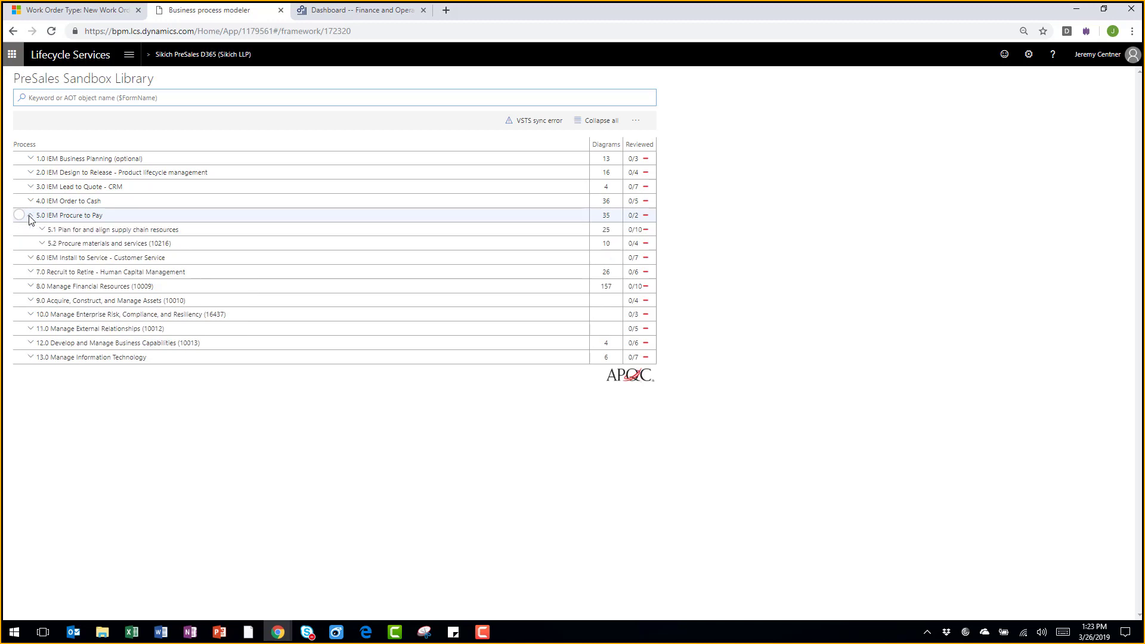
click(42, 229)
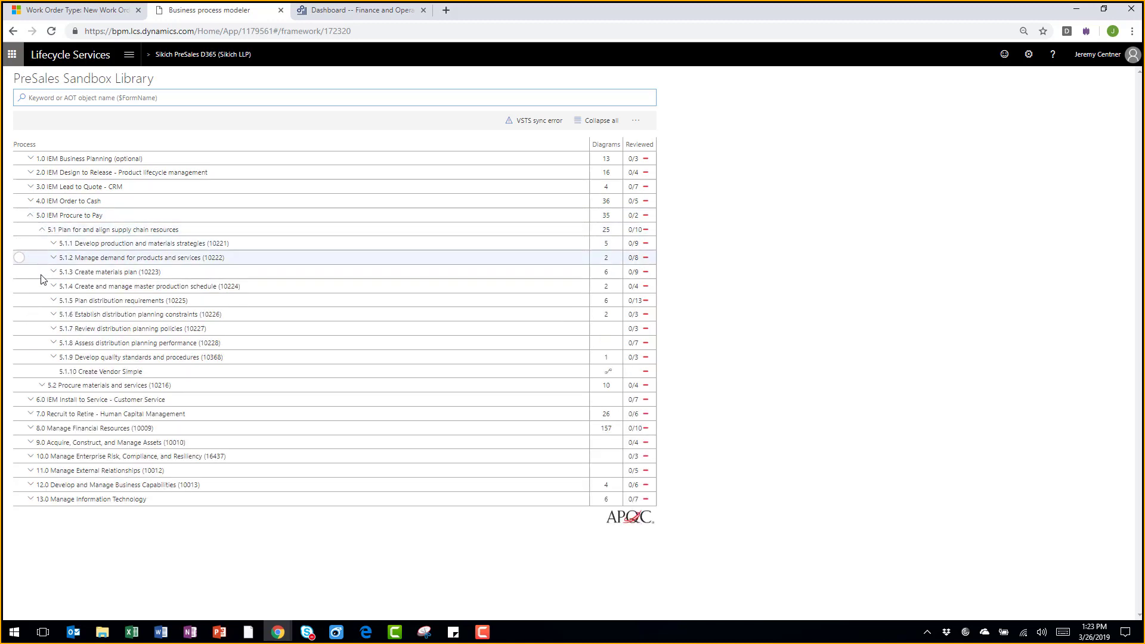
click(42, 385)
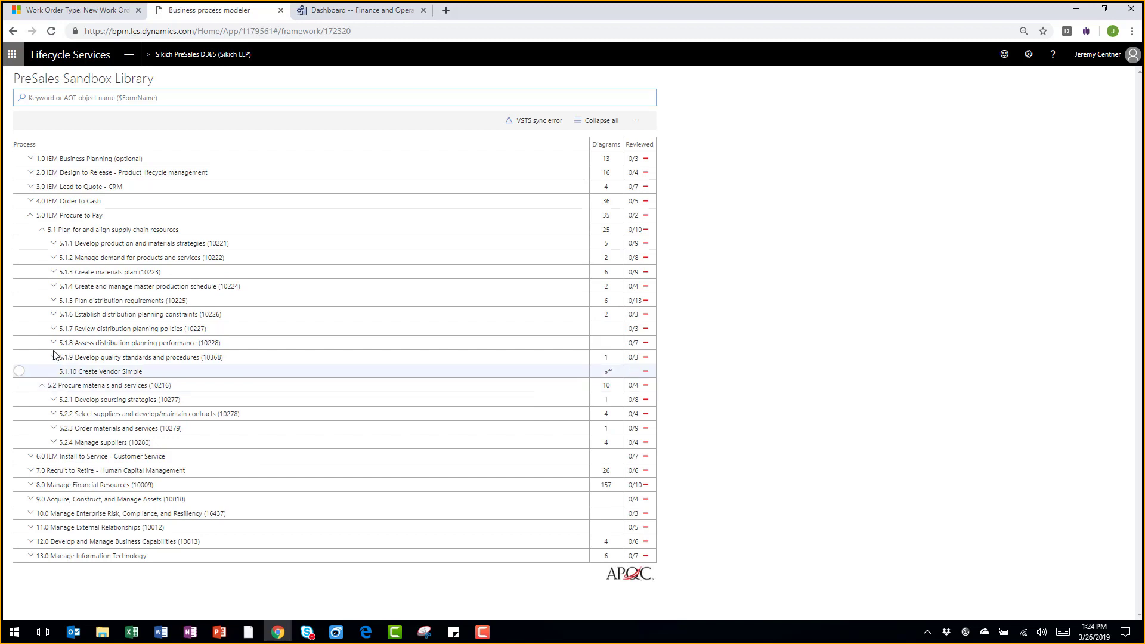
click(54, 328)
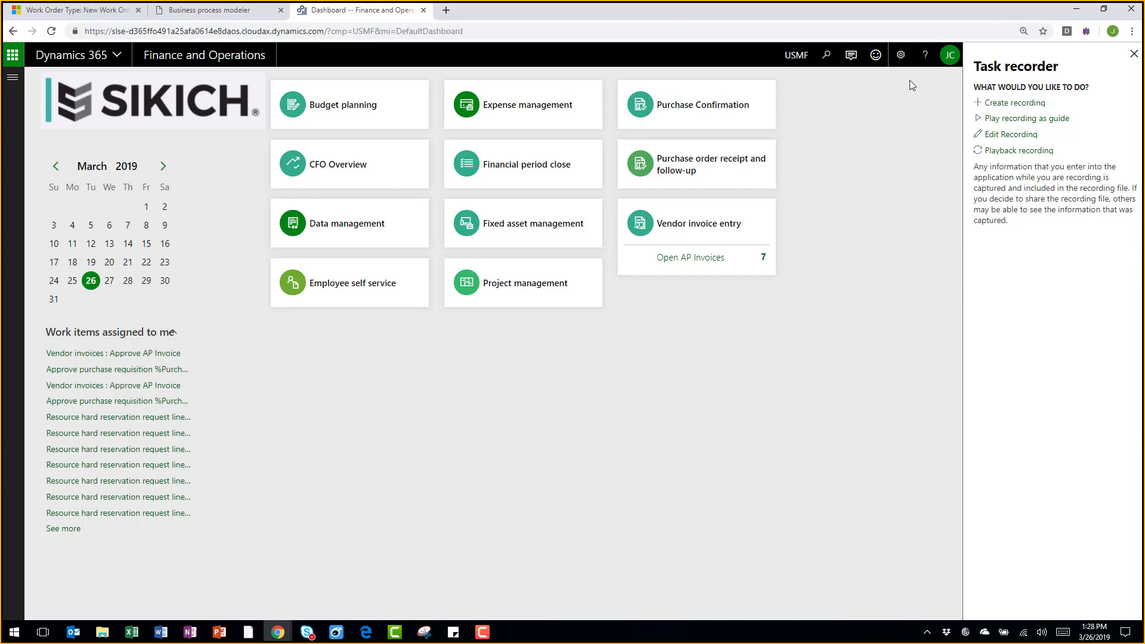
Create a recording named and described 'Create a vendor' with Capture screenshots set to Yes
click(999, 105)
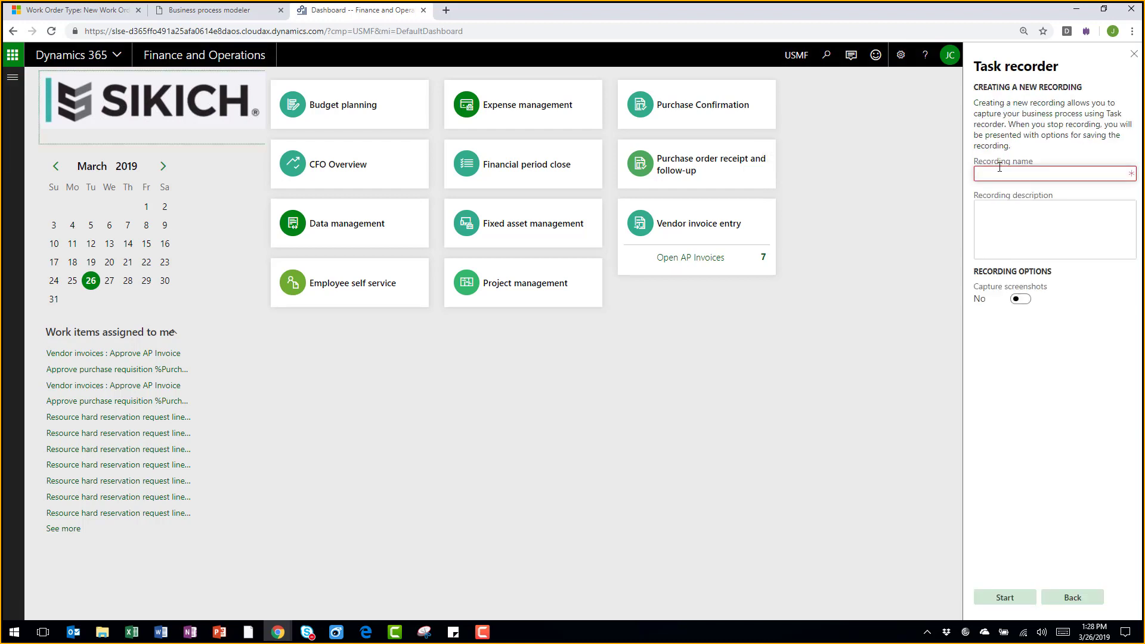
text(Cr)
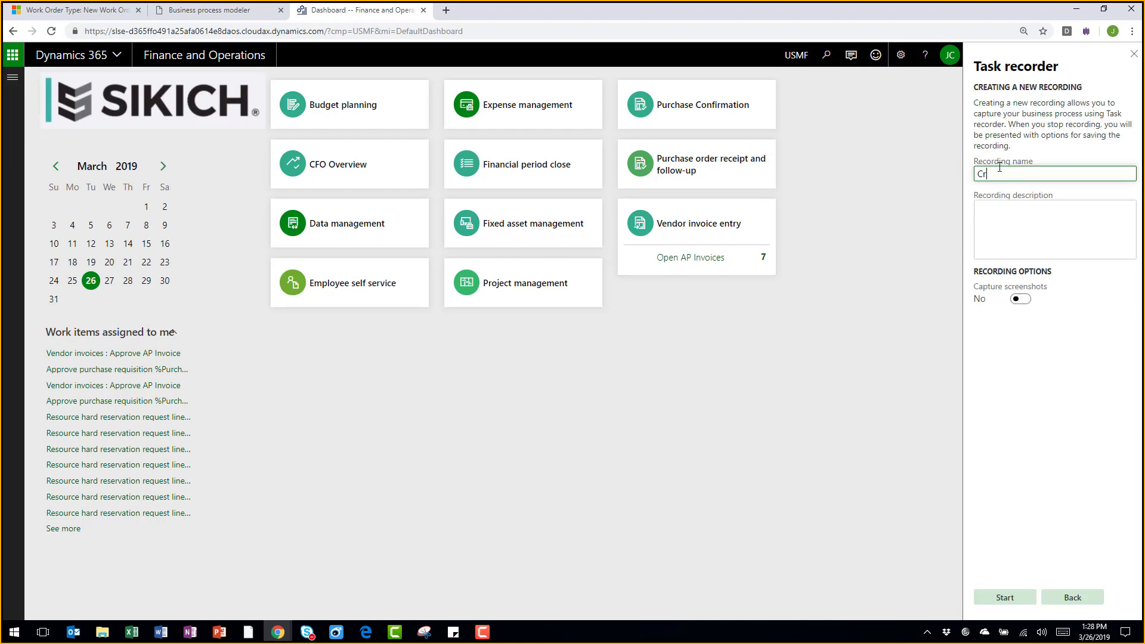
text(eat)
text(ed)
text(ndor)
key(Tab)
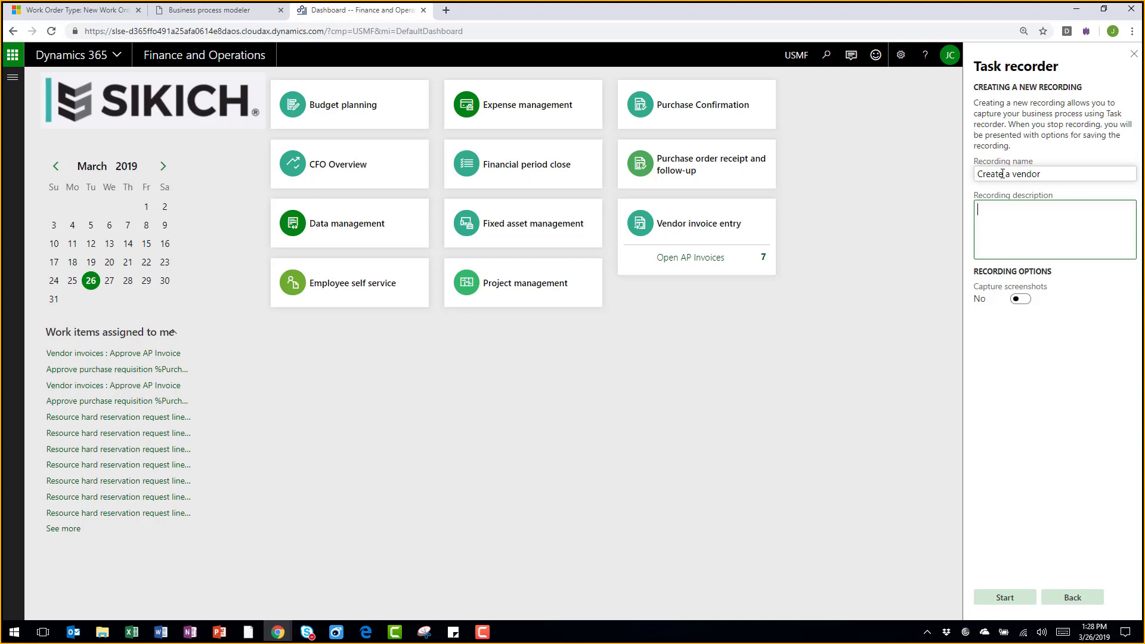
text(Create a vendor)
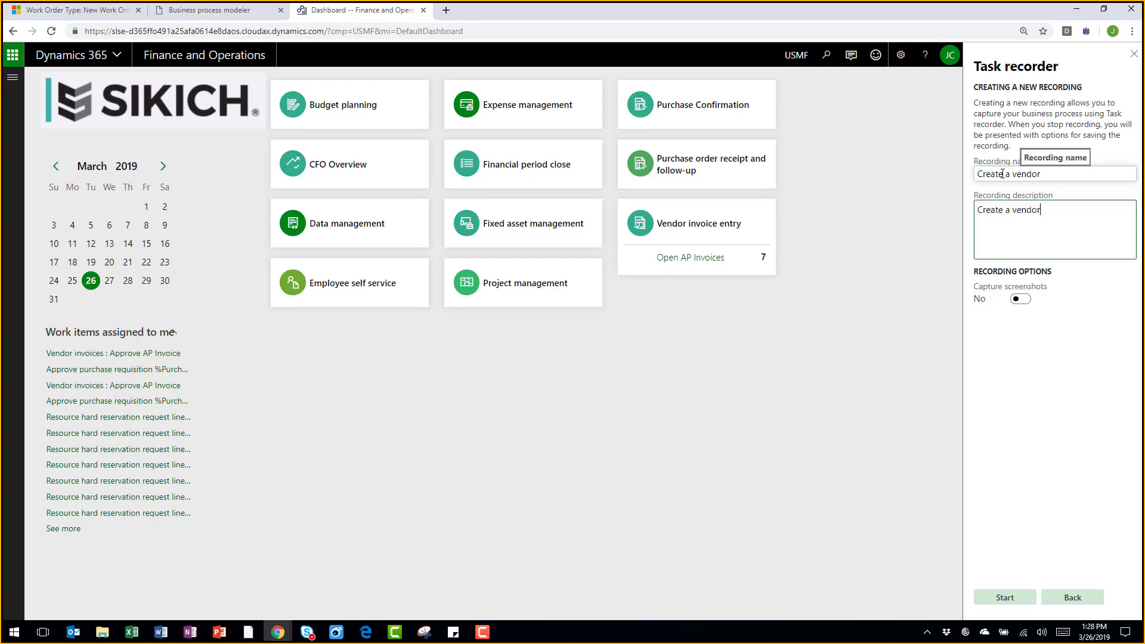
key(Tab)
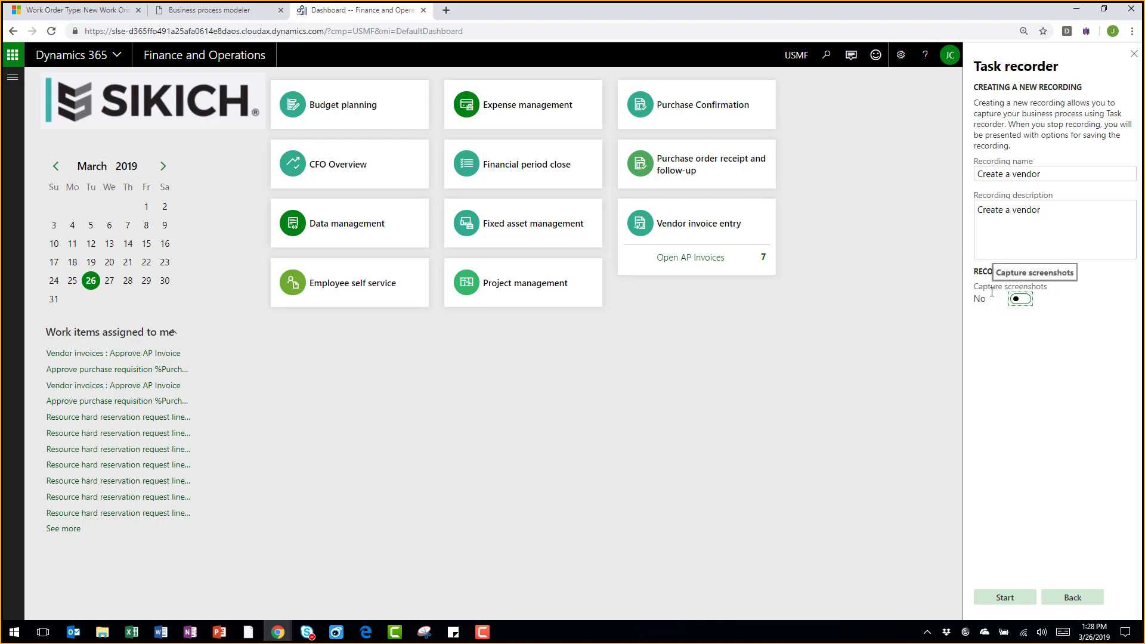
click(1022, 301)
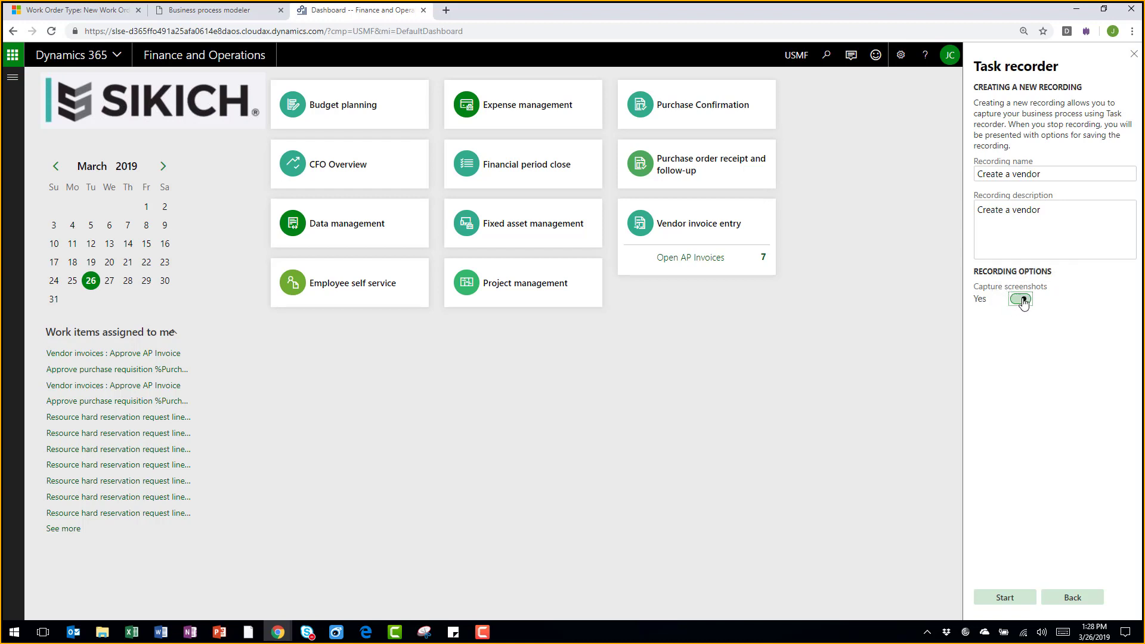
Start recording and go to Accounts payable's All vendors list
click(1015, 597)
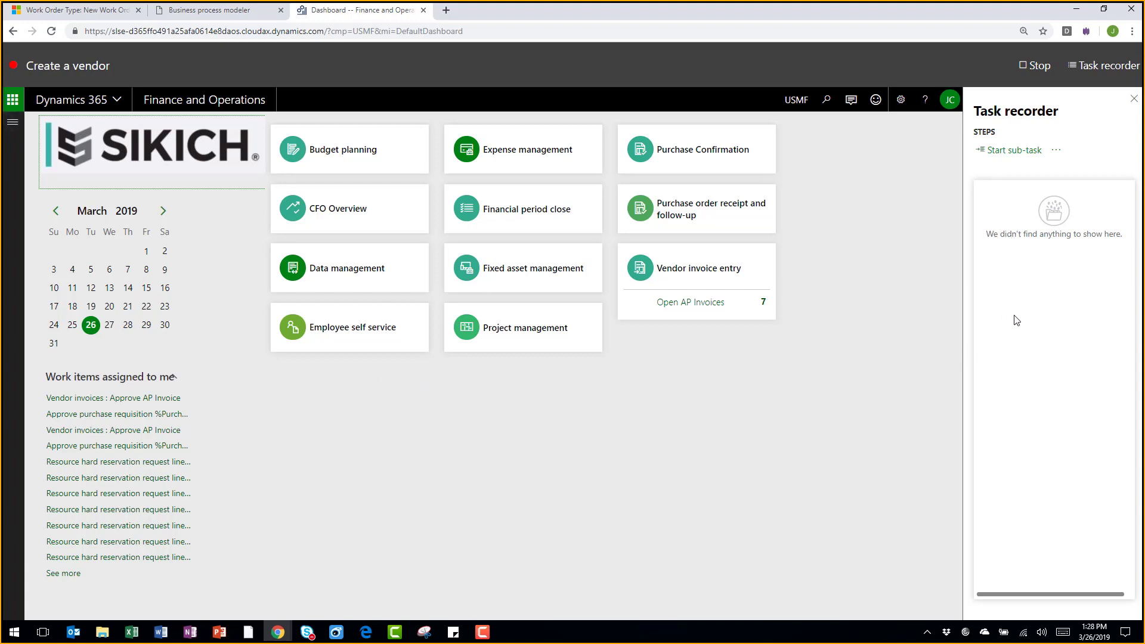
click(11, 124)
click(56, 373)
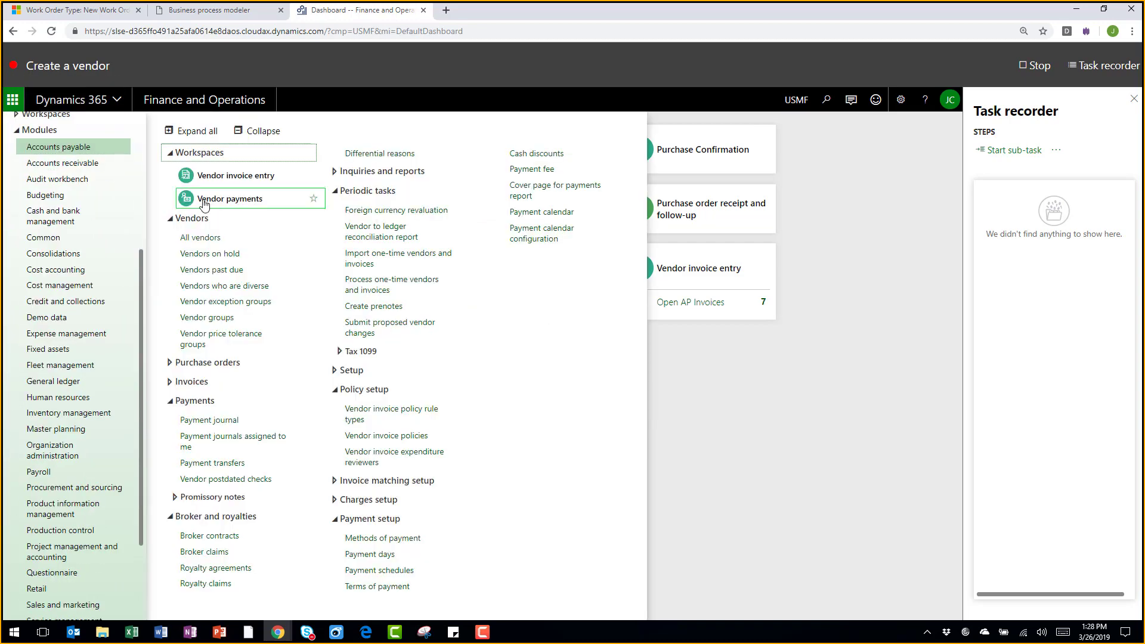
click(213, 238)
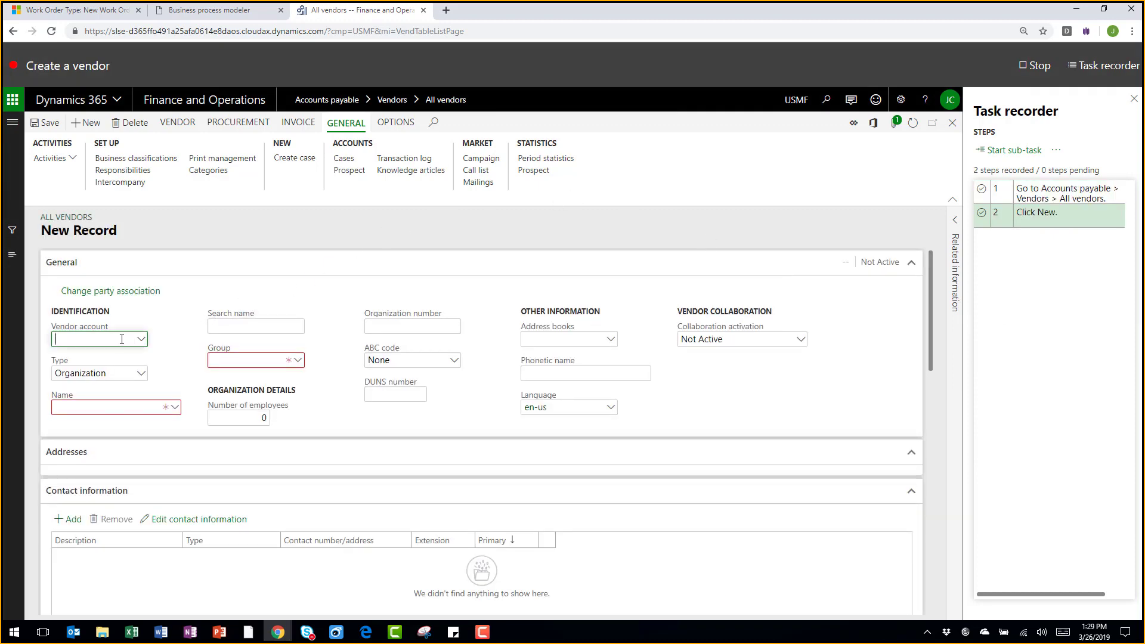
Enter a vendor account number, name 'JRC Vendor', group 10 (Parts vendors), and save
text(23131242)
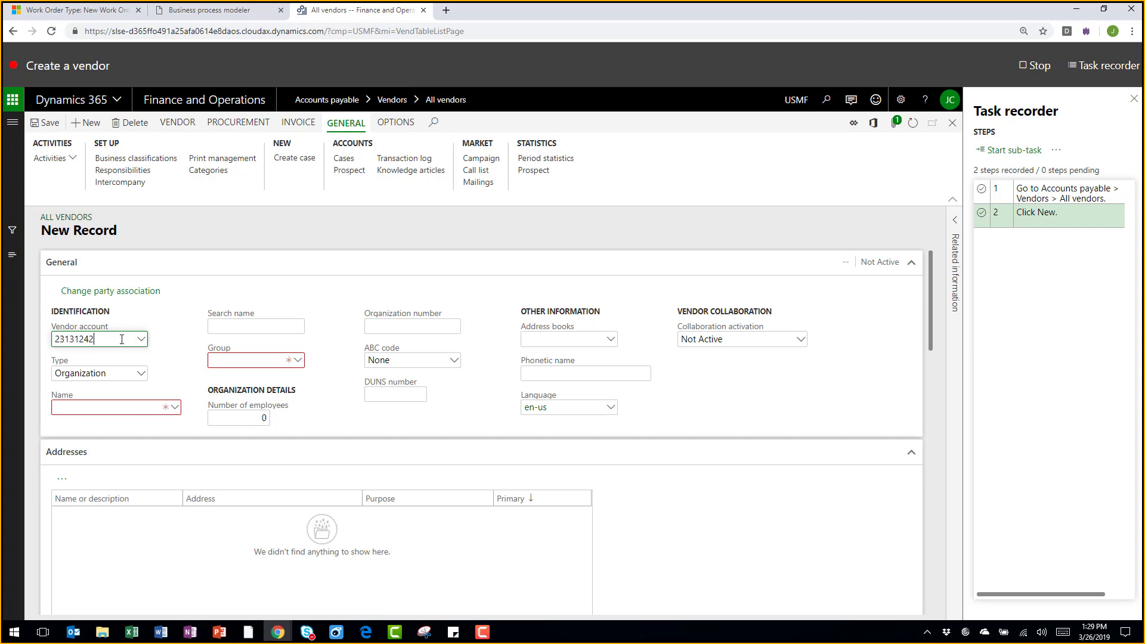
key(Tab)
key(Tab)
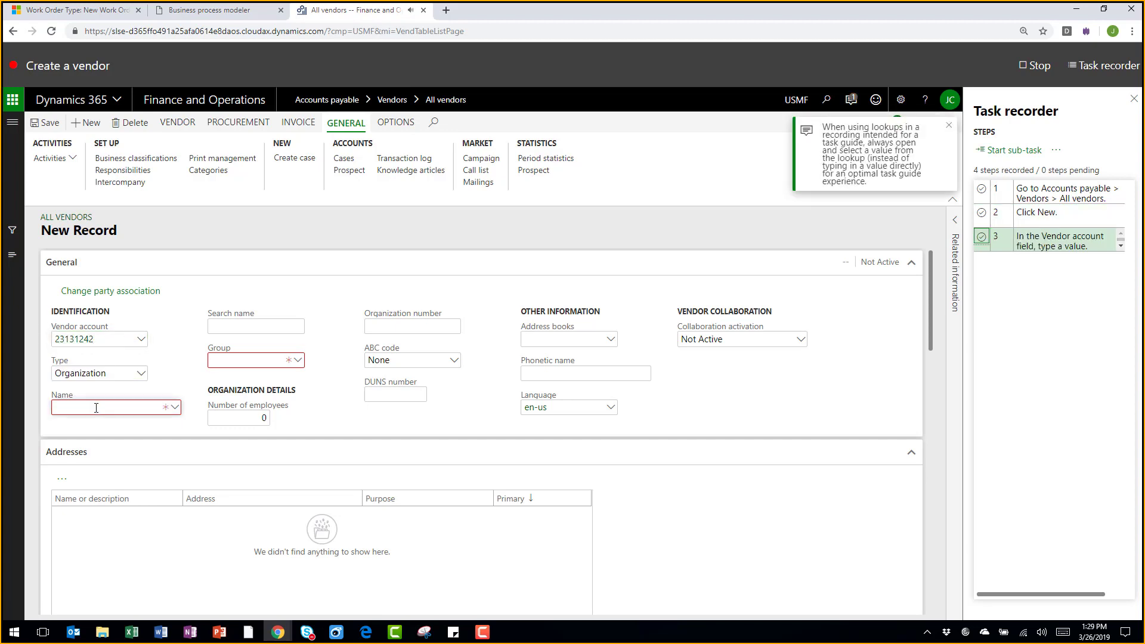
text(JRC Ve)
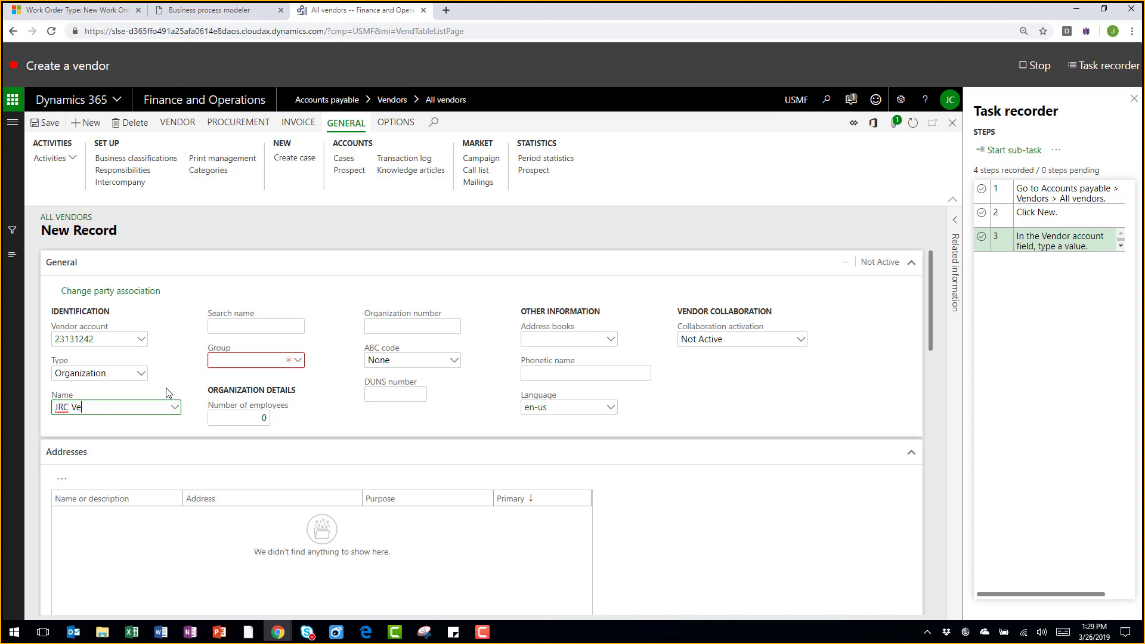
text(ndor)
key(Tab)
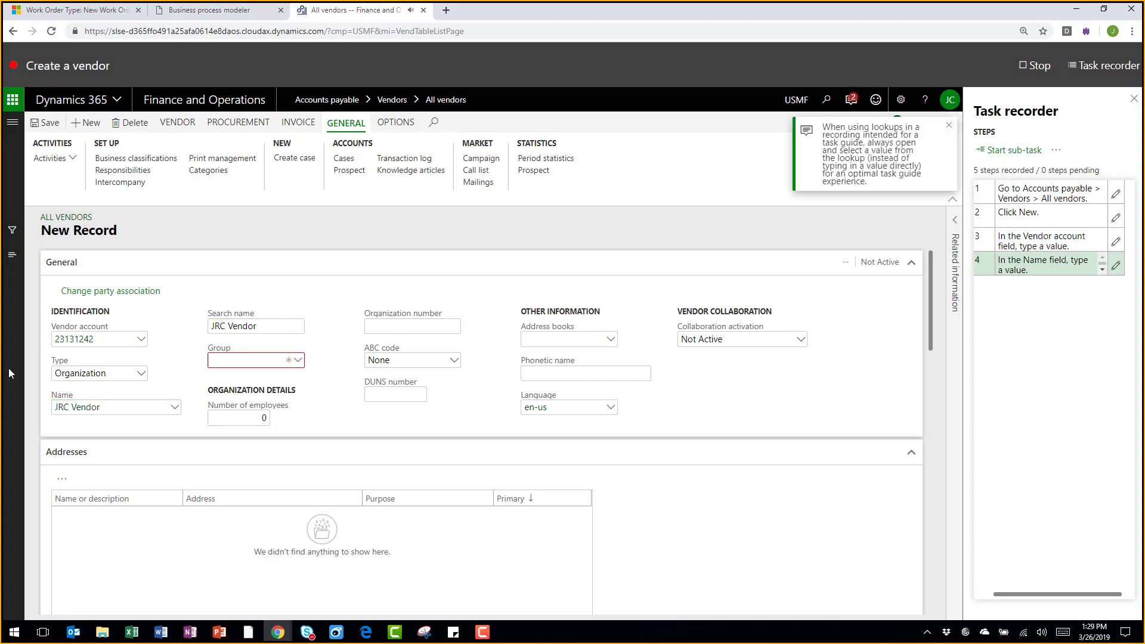
click(298, 362)
click(300, 363)
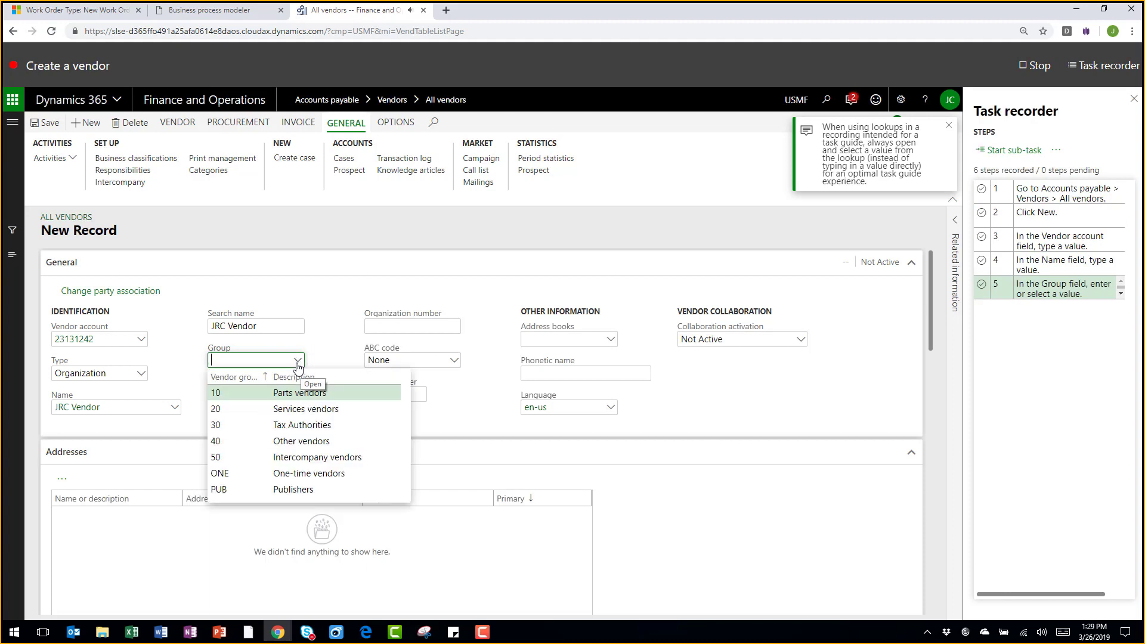
click(273, 393)
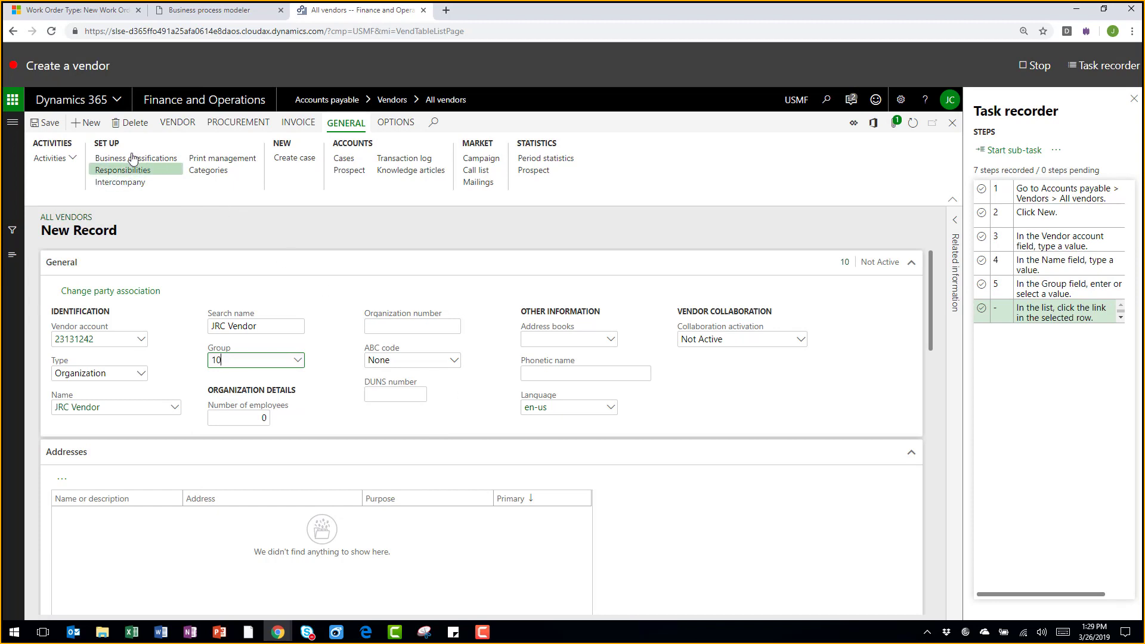
click(62, 128)
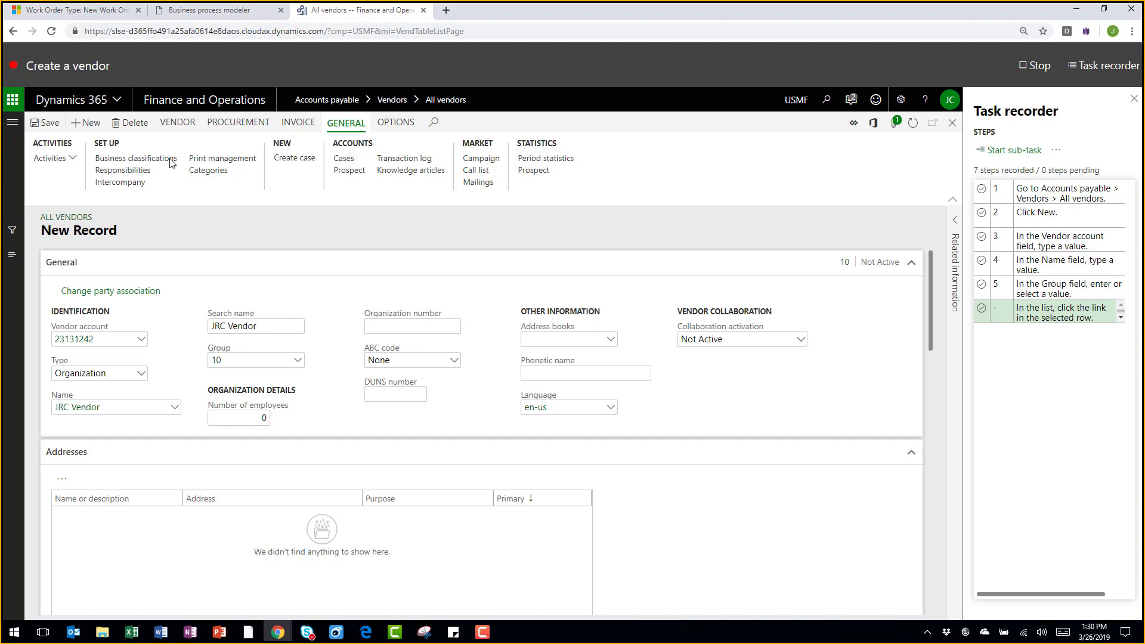
Stop the task recording and export it as 'Create a vendor (1).docx'
click(1037, 66)
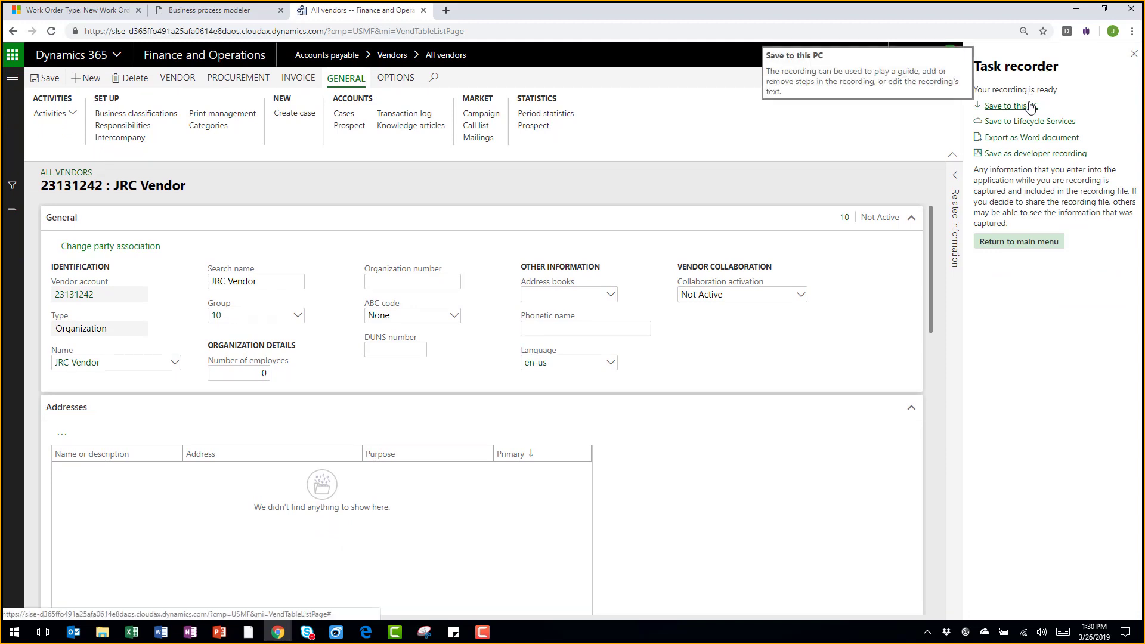
click(1058, 139)
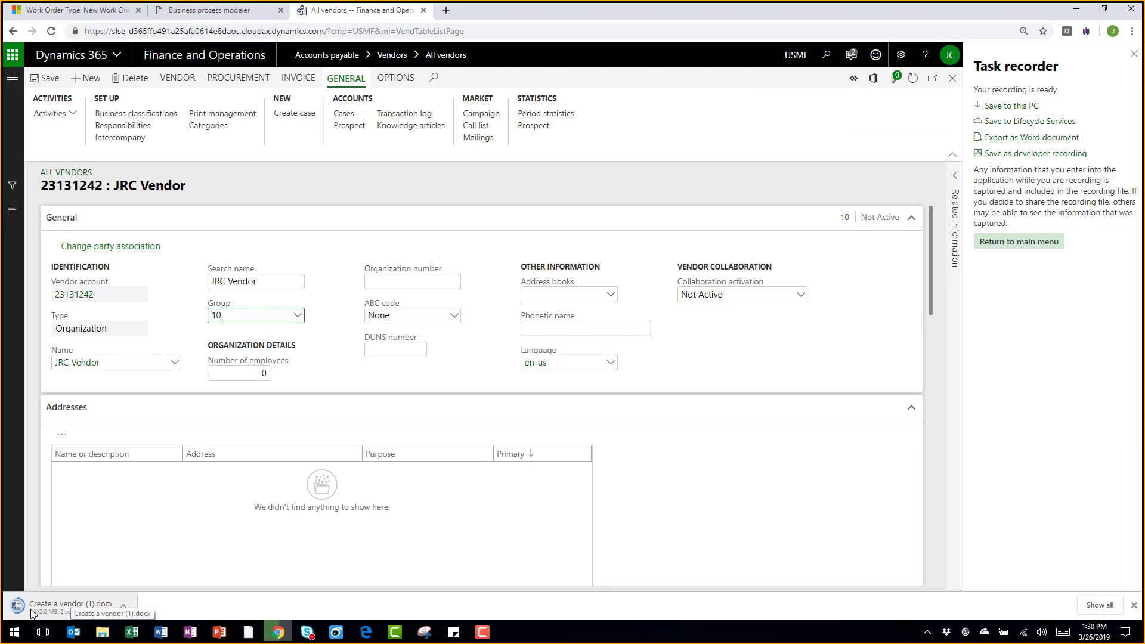
Open 'Create a vendor (1).docx' in Word to review the numbered steps and screenshots
click(31, 613)
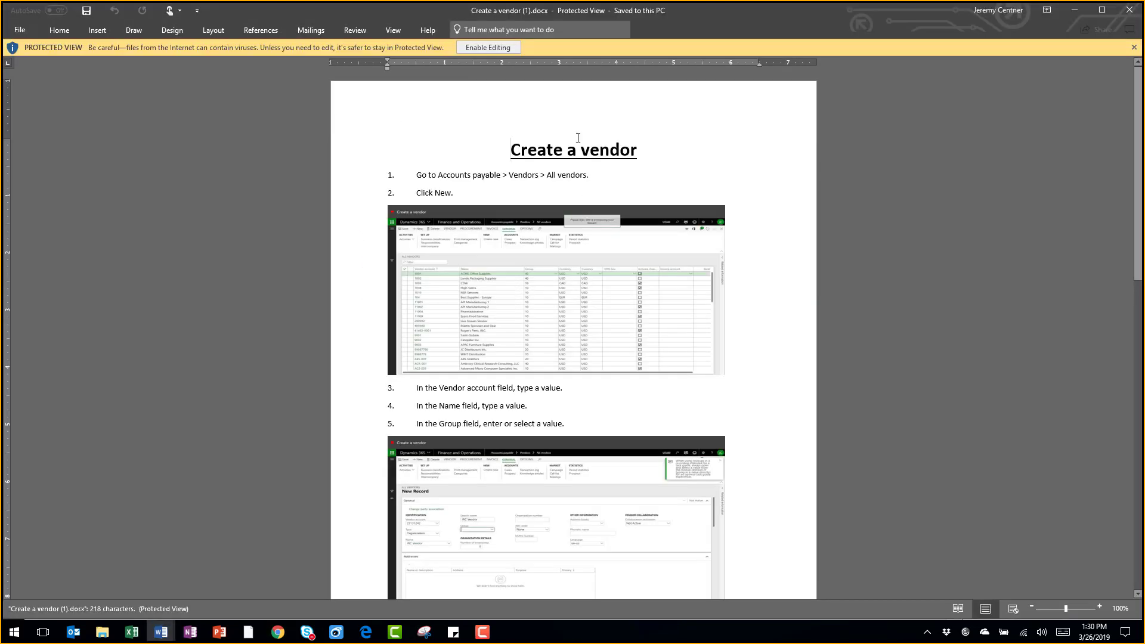
click(489, 191)
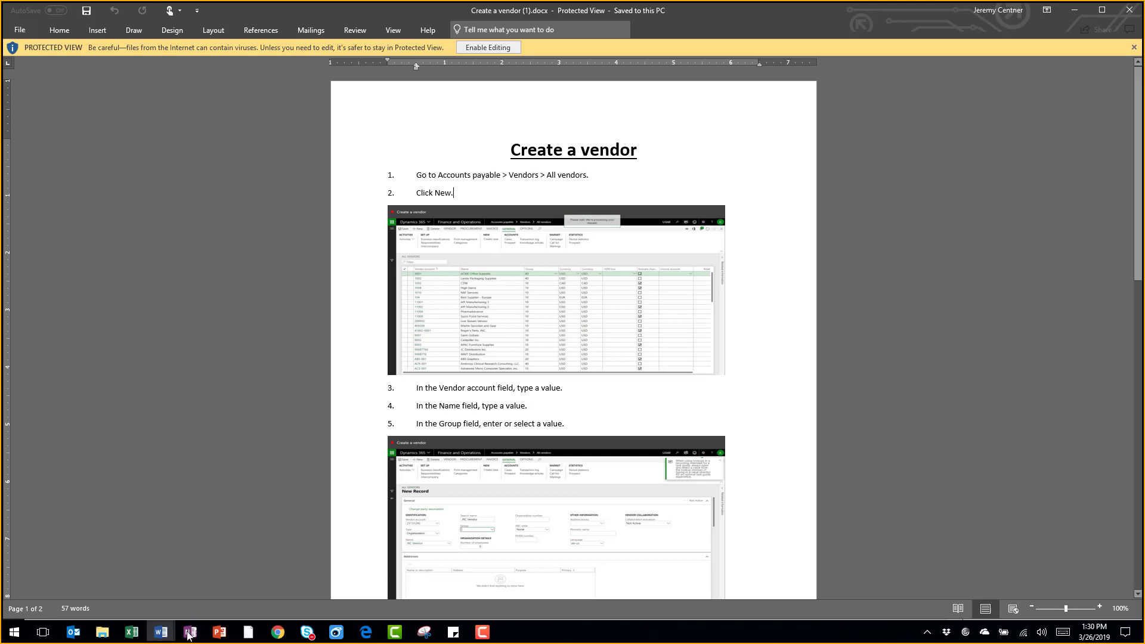
click(279, 636)
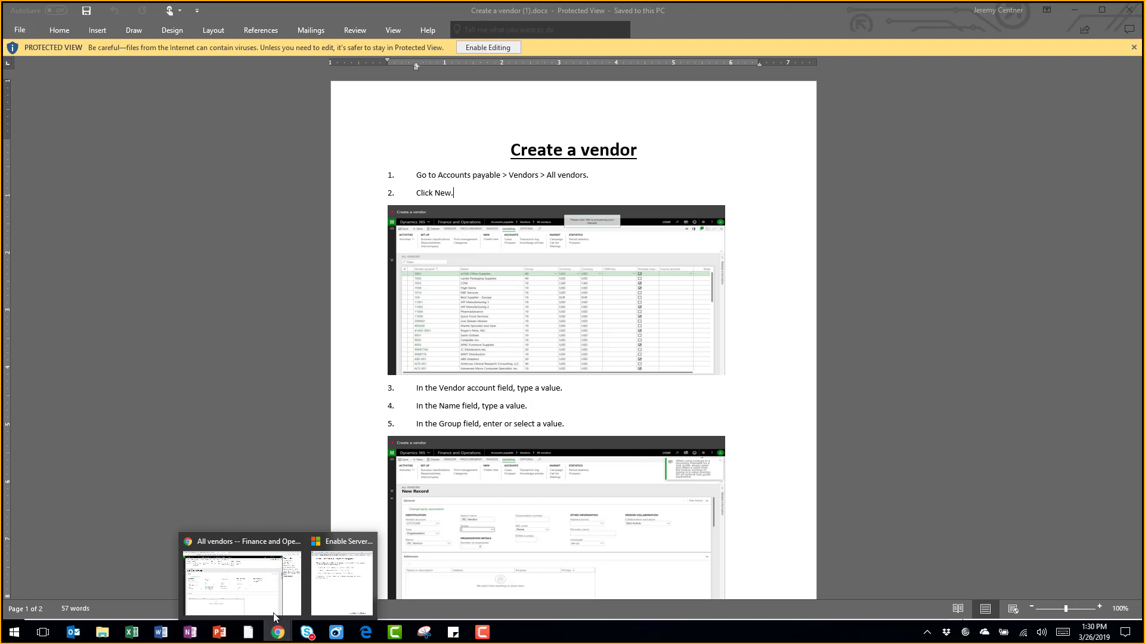
Save the recording to Lifecycle Services library 172320 under 5.1.10 Create Vendor Simple
click(273, 613)
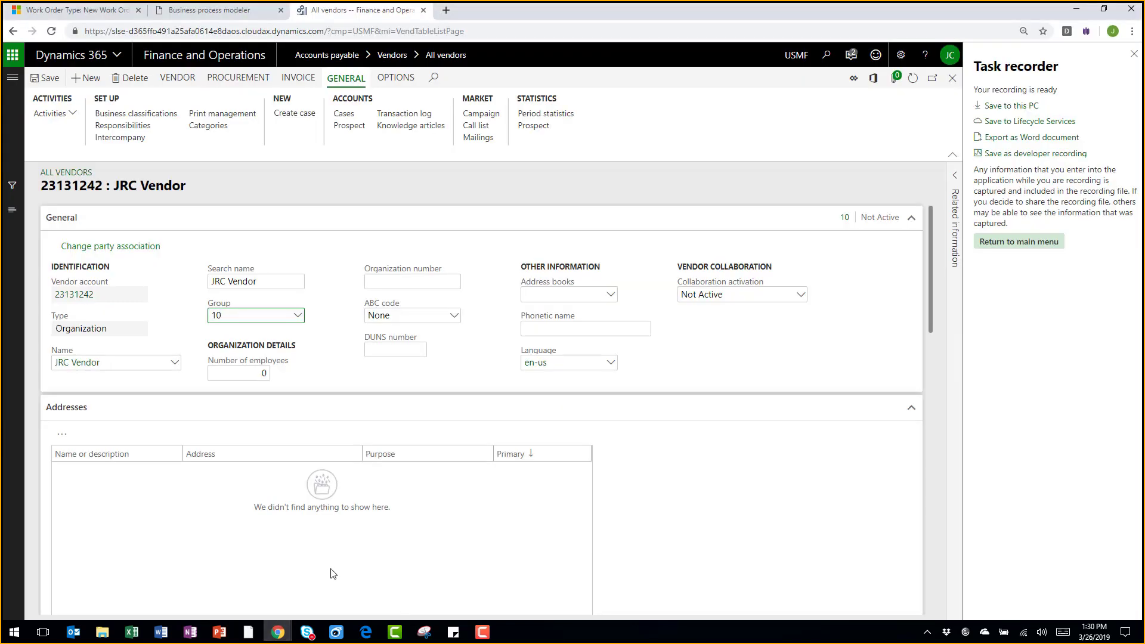
click(1031, 122)
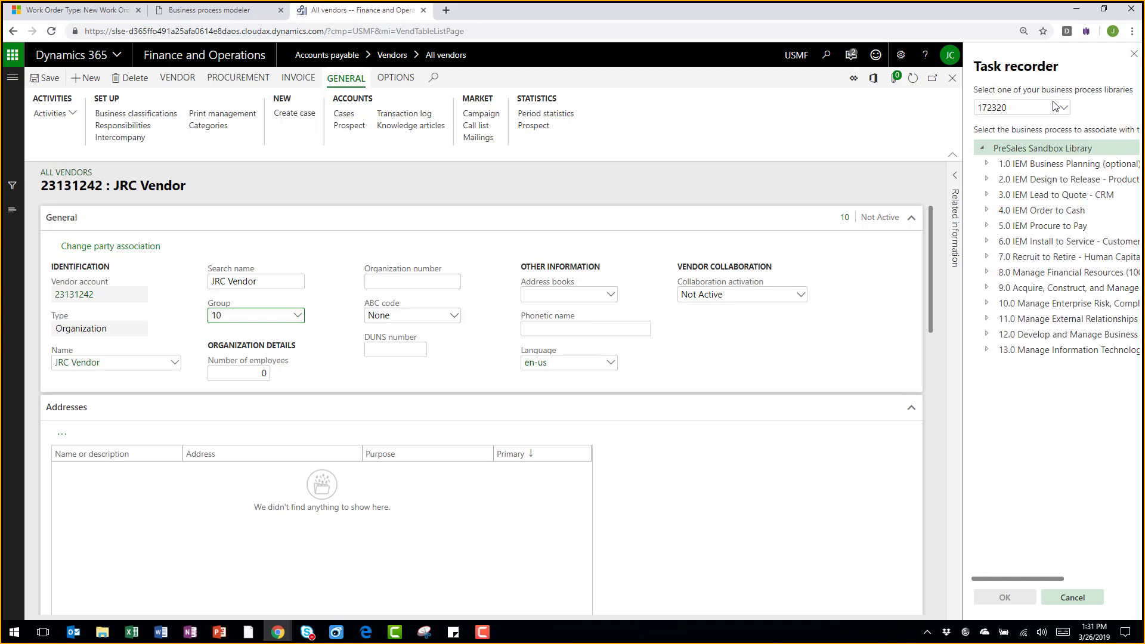
click(1065, 110)
click(1065, 110)
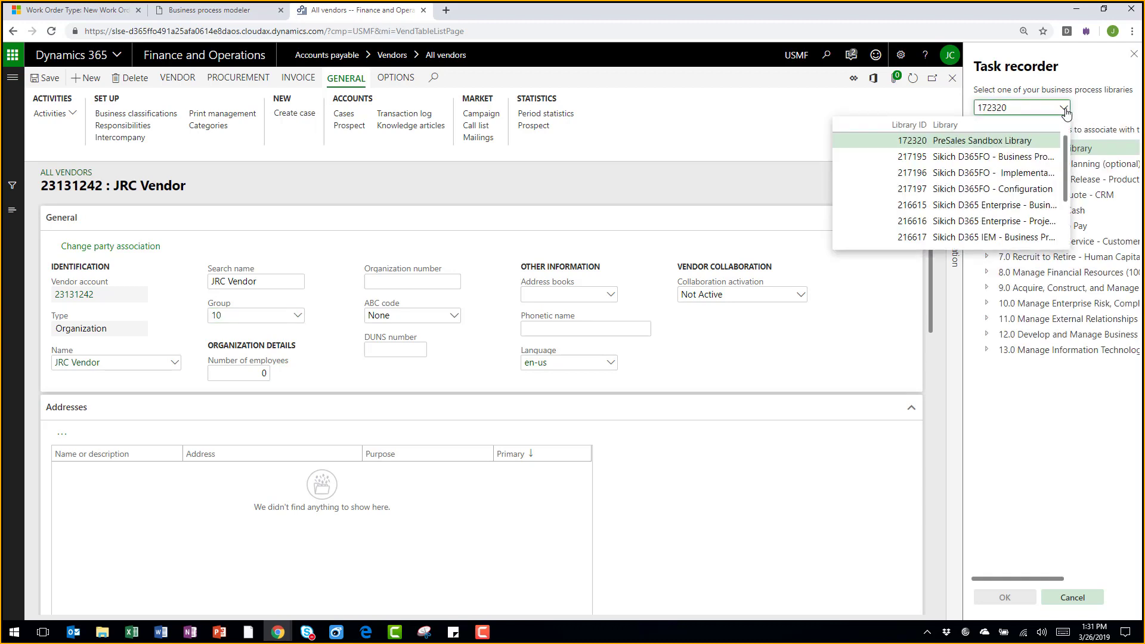
click(1065, 110)
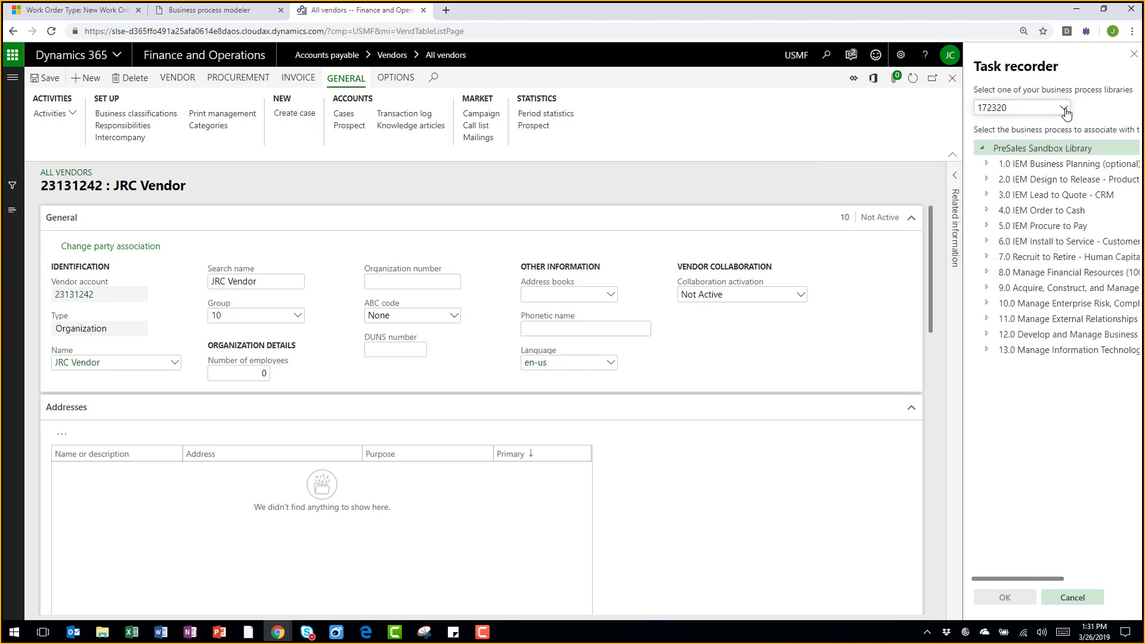
click(987, 227)
click(992, 242)
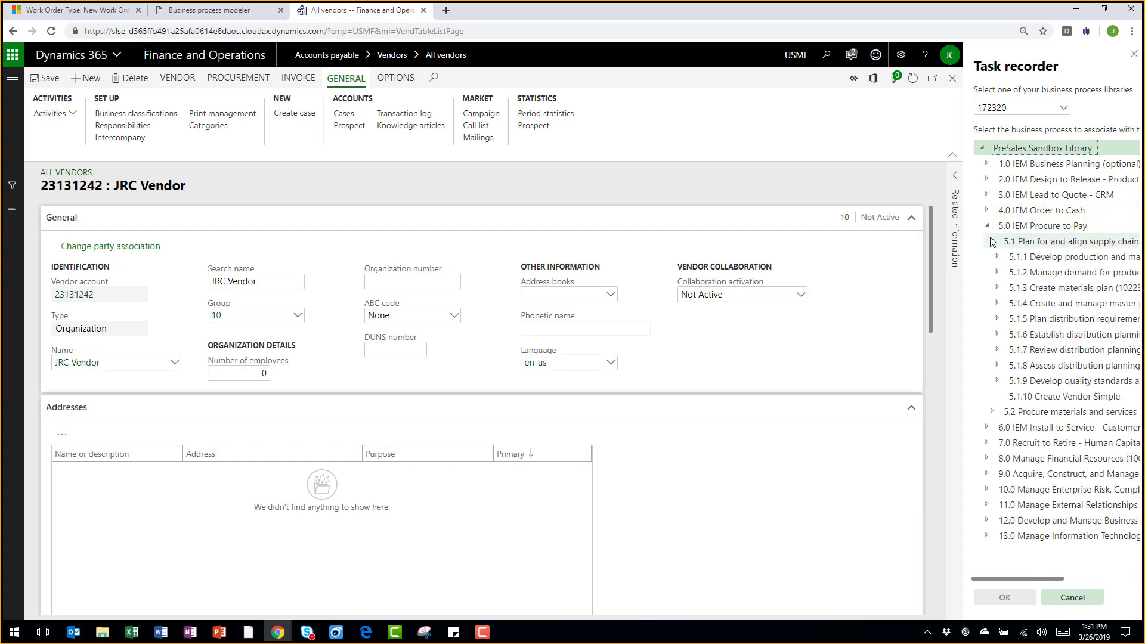
click(1054, 398)
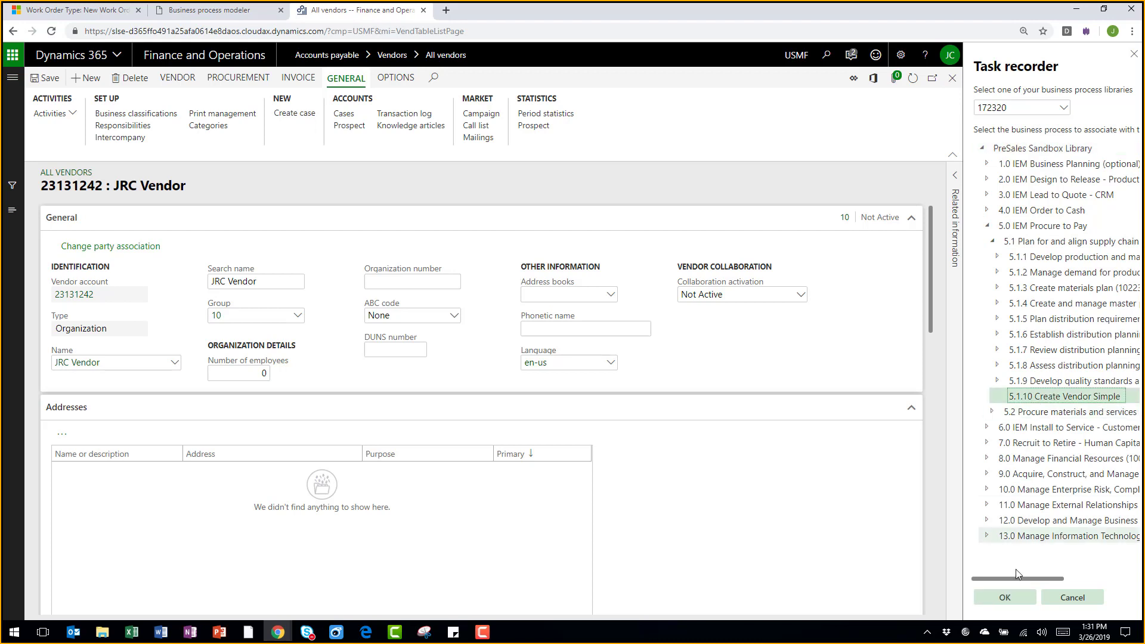
click(1011, 600)
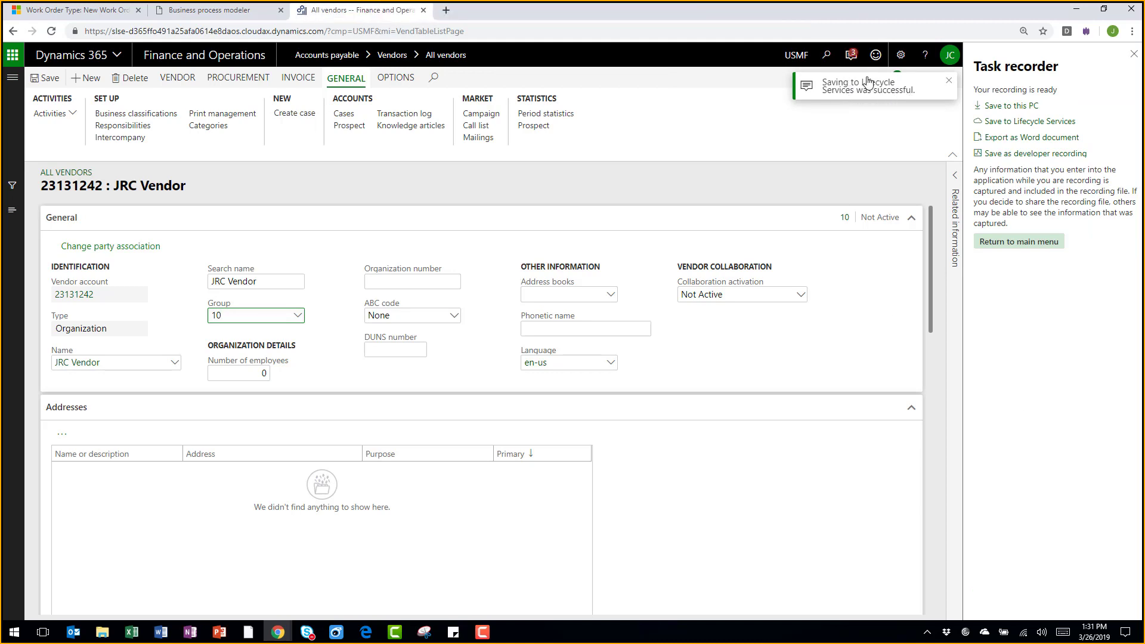
Switch to the Business process modeler to see 5.1.10 Create Vendor Simple in the library
click(238, 15)
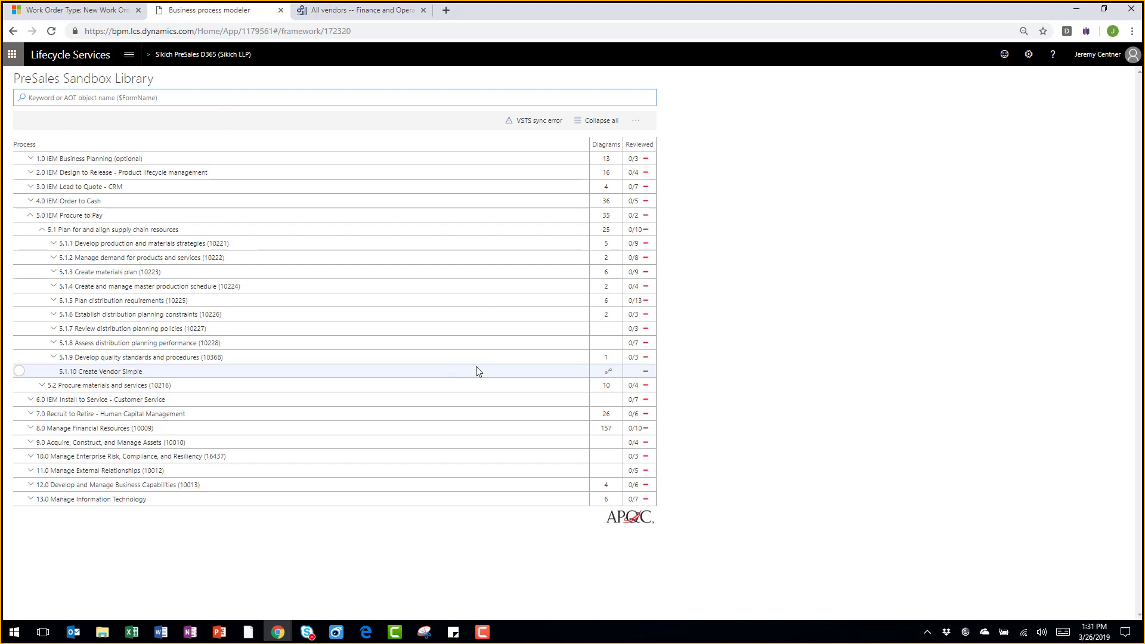
From the dashboard's Help pane, search task guides for 'vendor' and open 4.1.1.1 Create new vendor
click(608, 375)
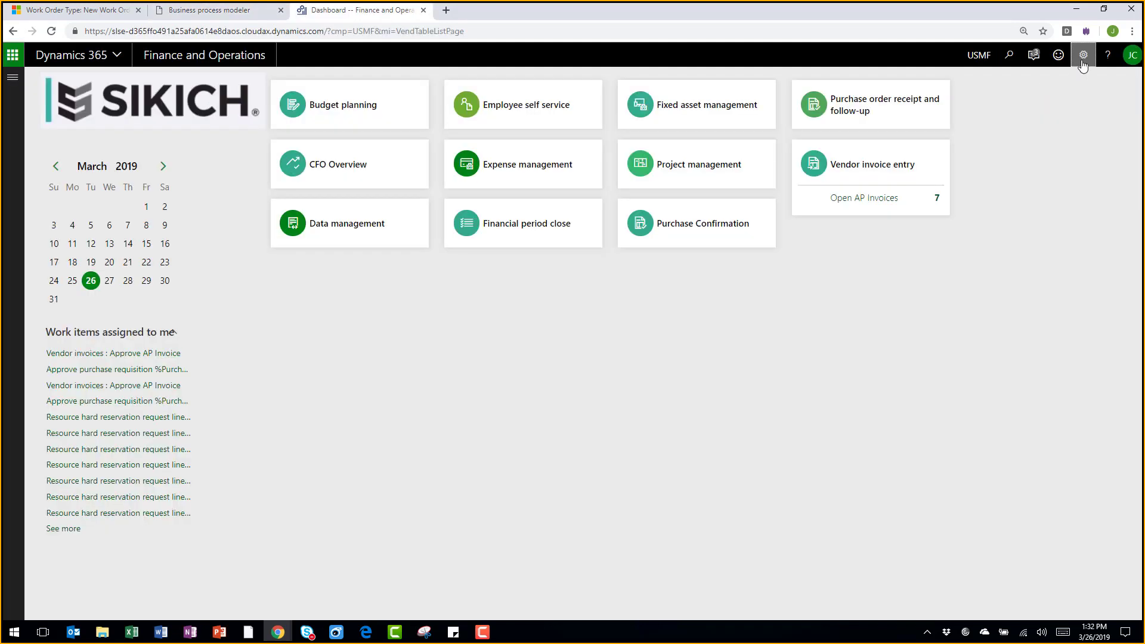
click(1107, 56)
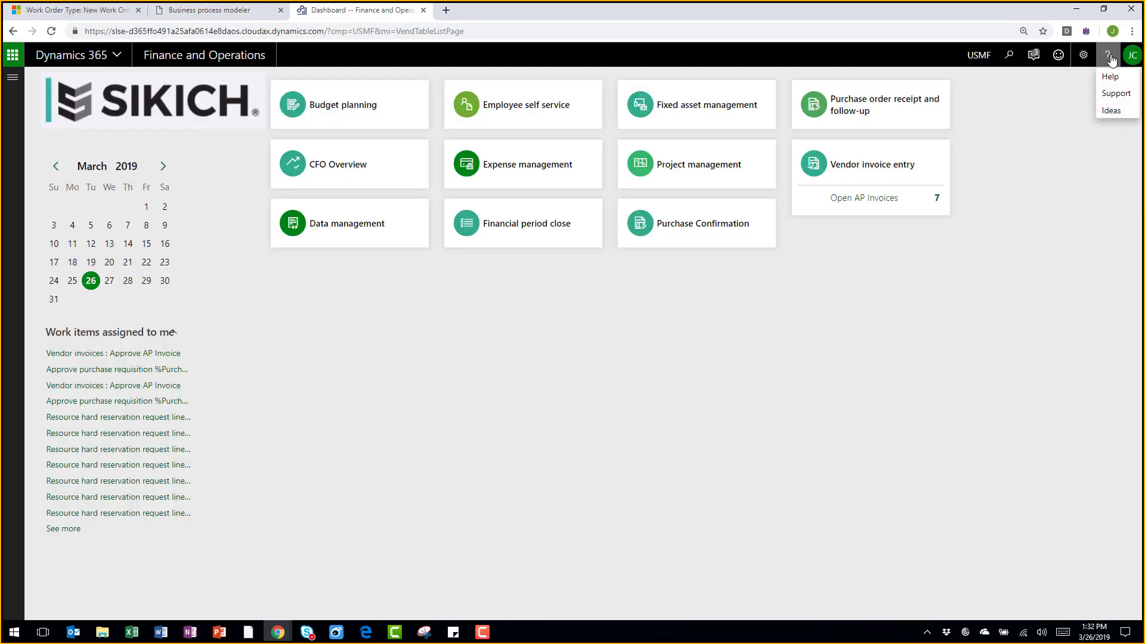
click(1113, 75)
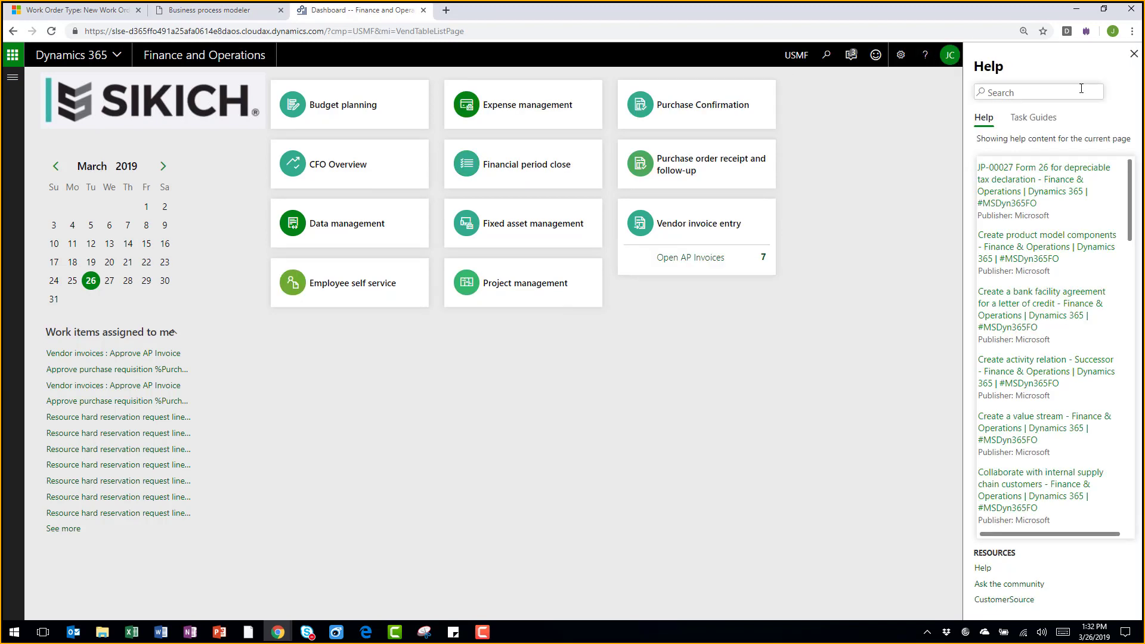
click(1044, 124)
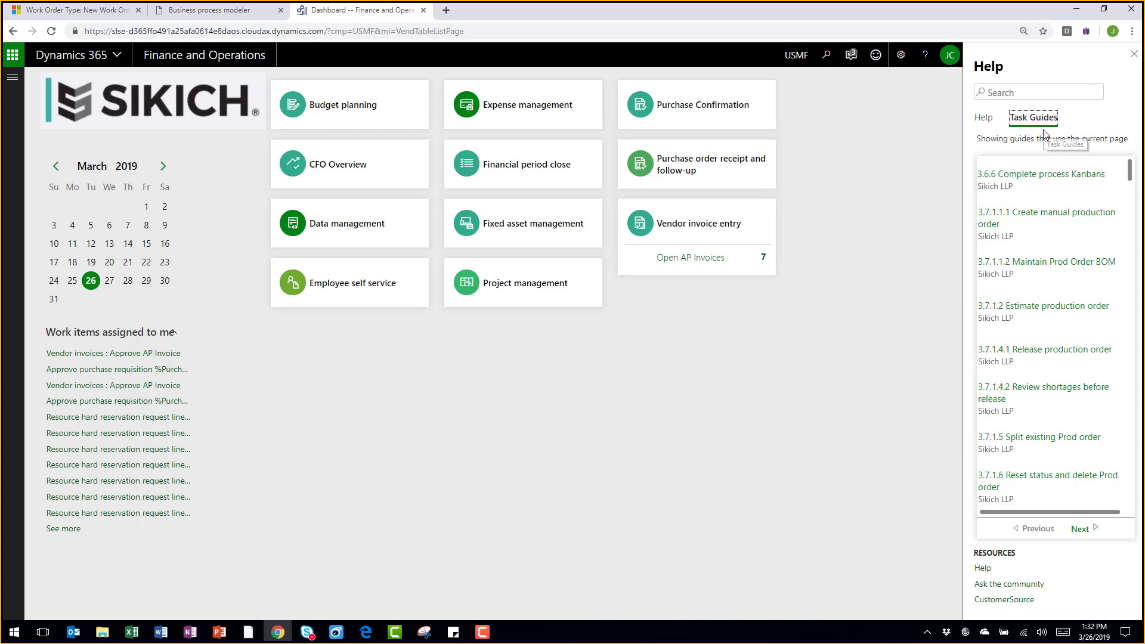
click(1033, 93)
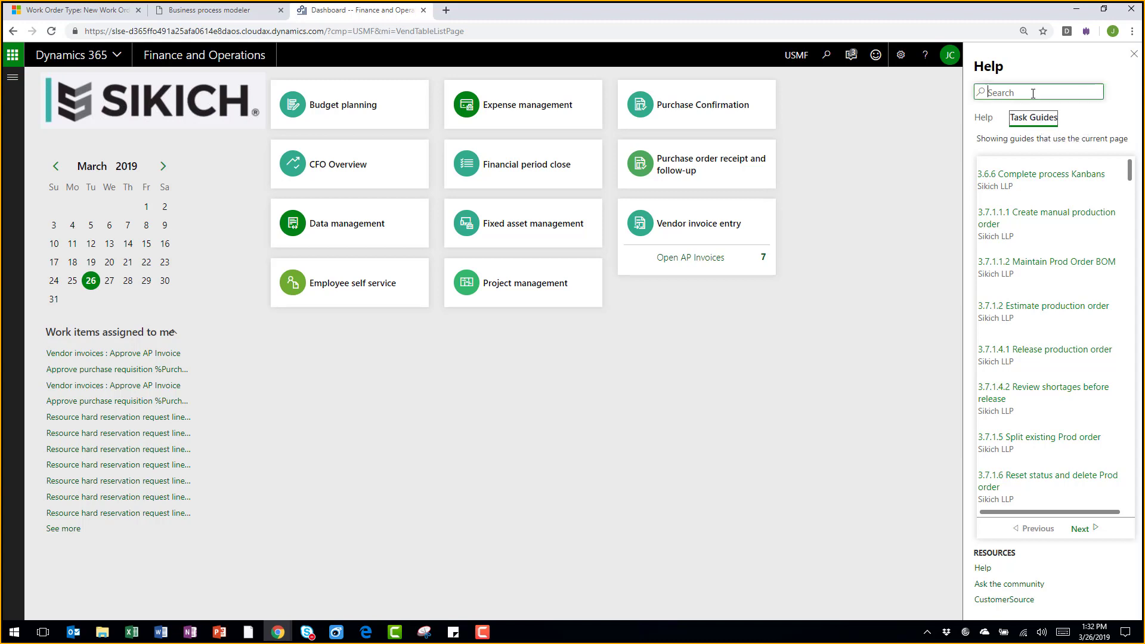
text(vendor)
key(Return)
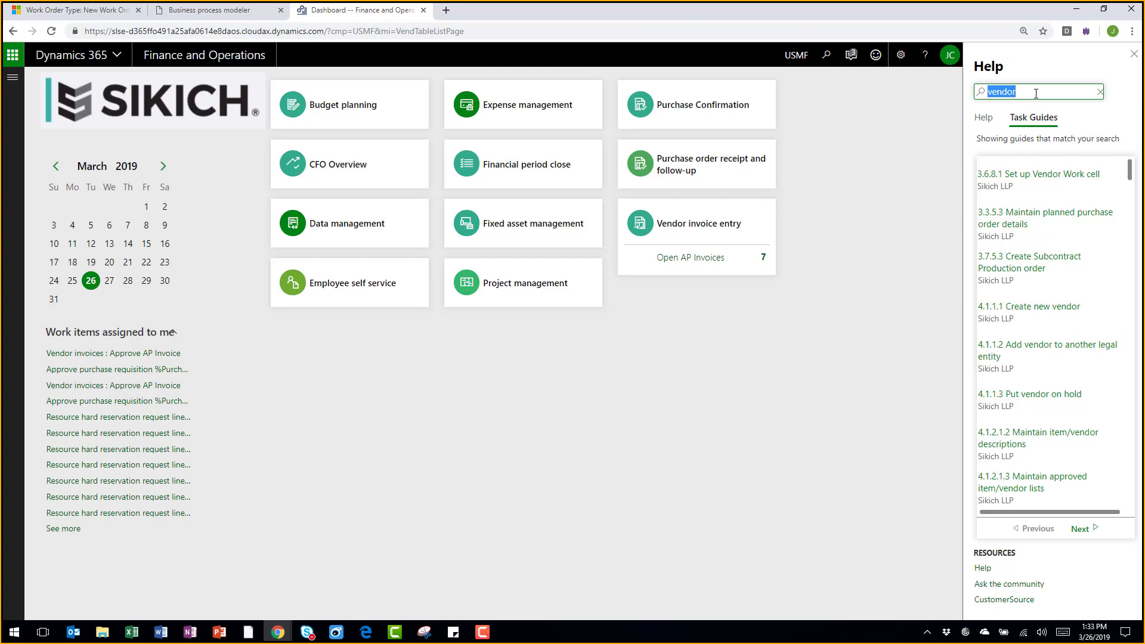
click(1033, 308)
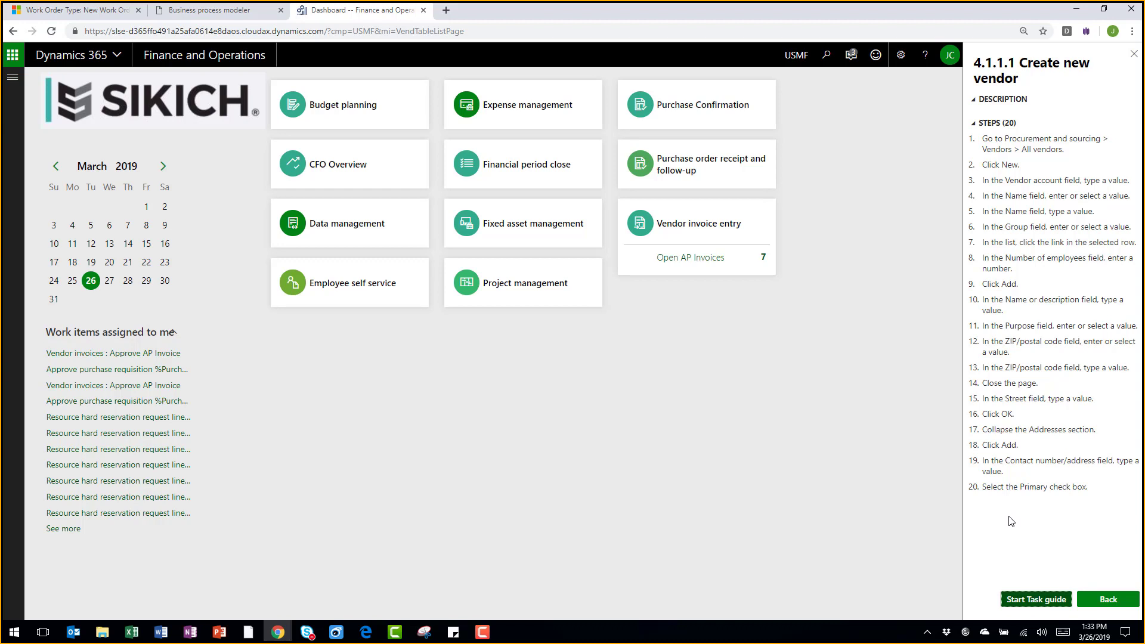
Start the Create new vendor task guide and create a new vendor from Accounts payable > All vendors
click(1018, 600)
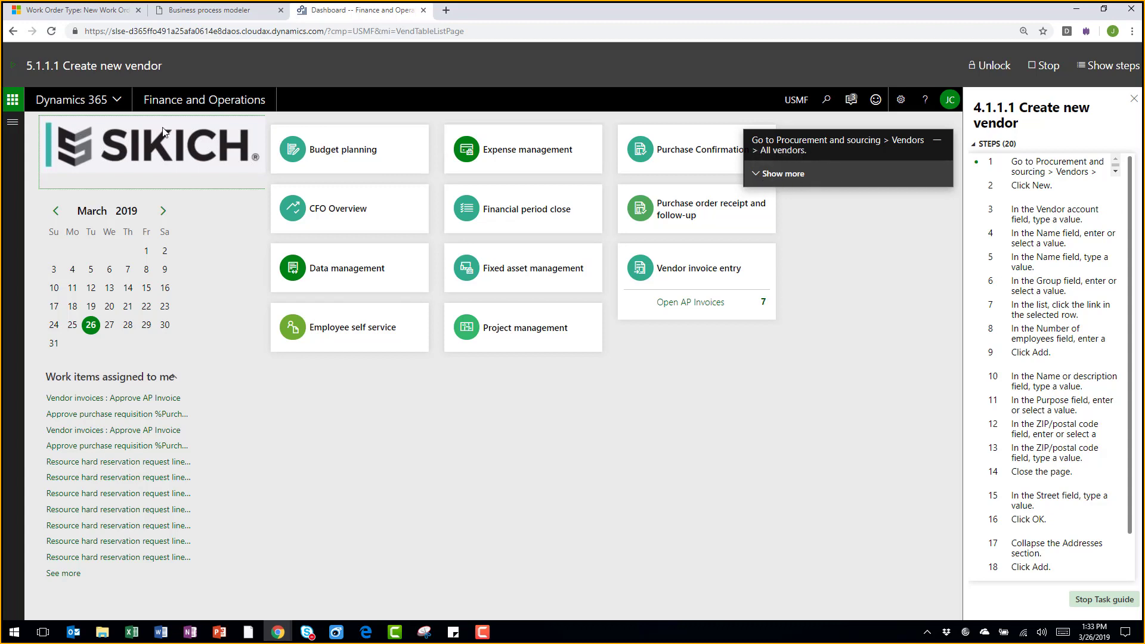
click(12, 122)
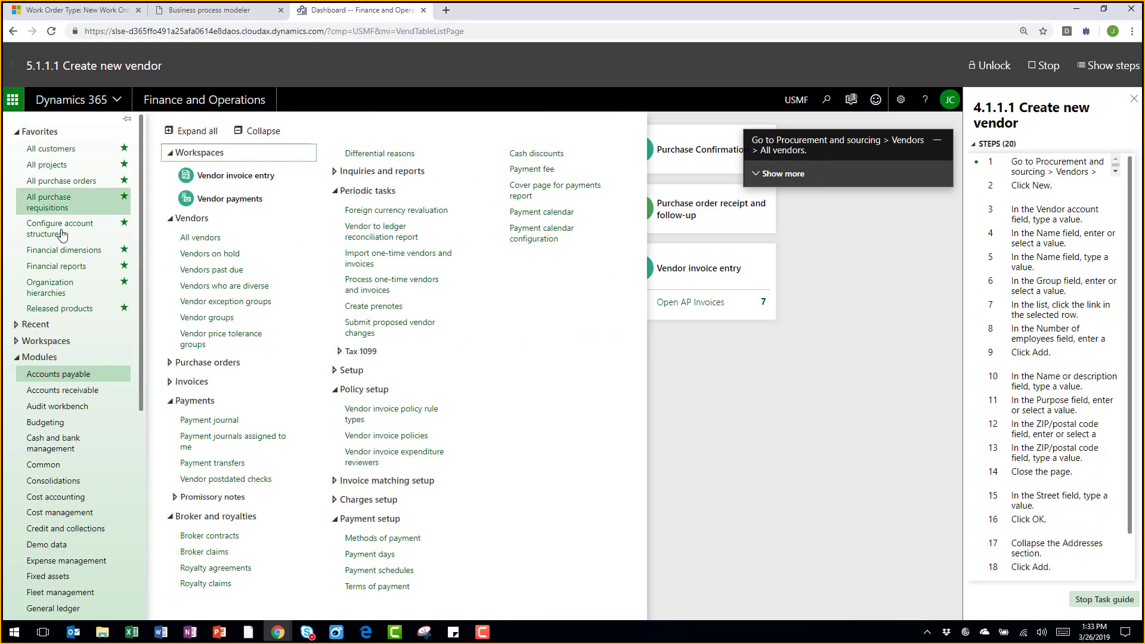
click(208, 236)
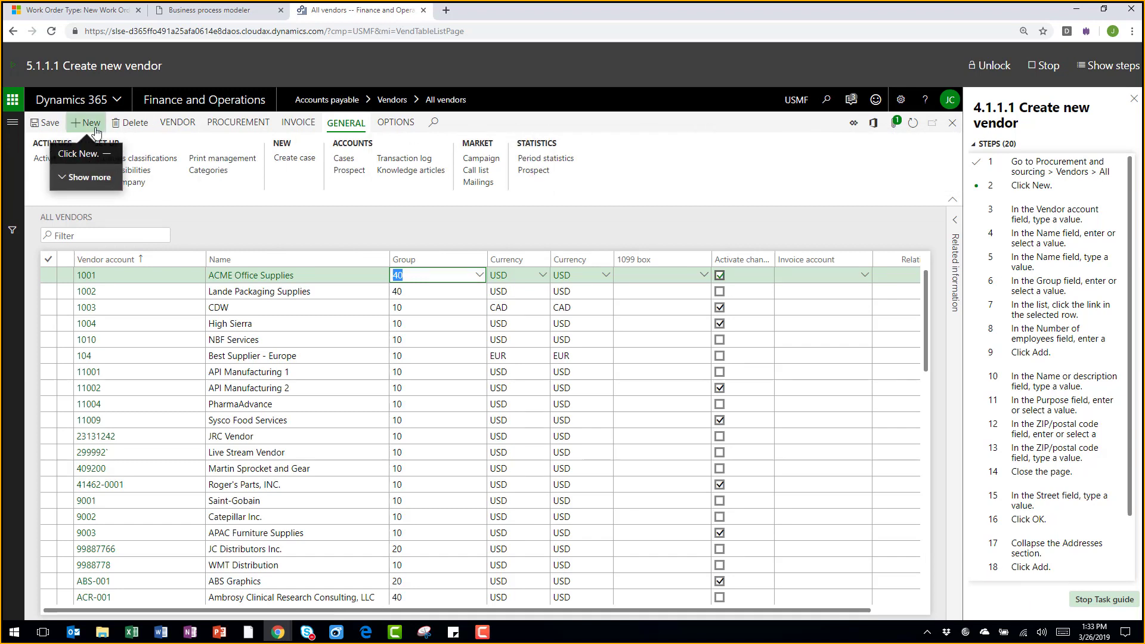
click(237, 126)
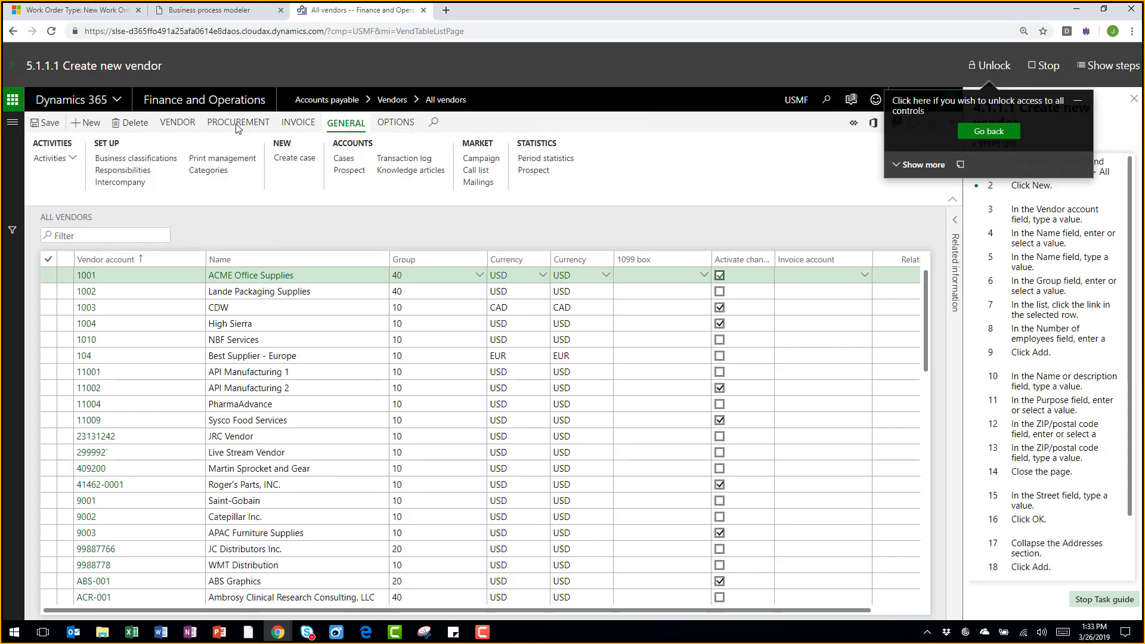
click(989, 132)
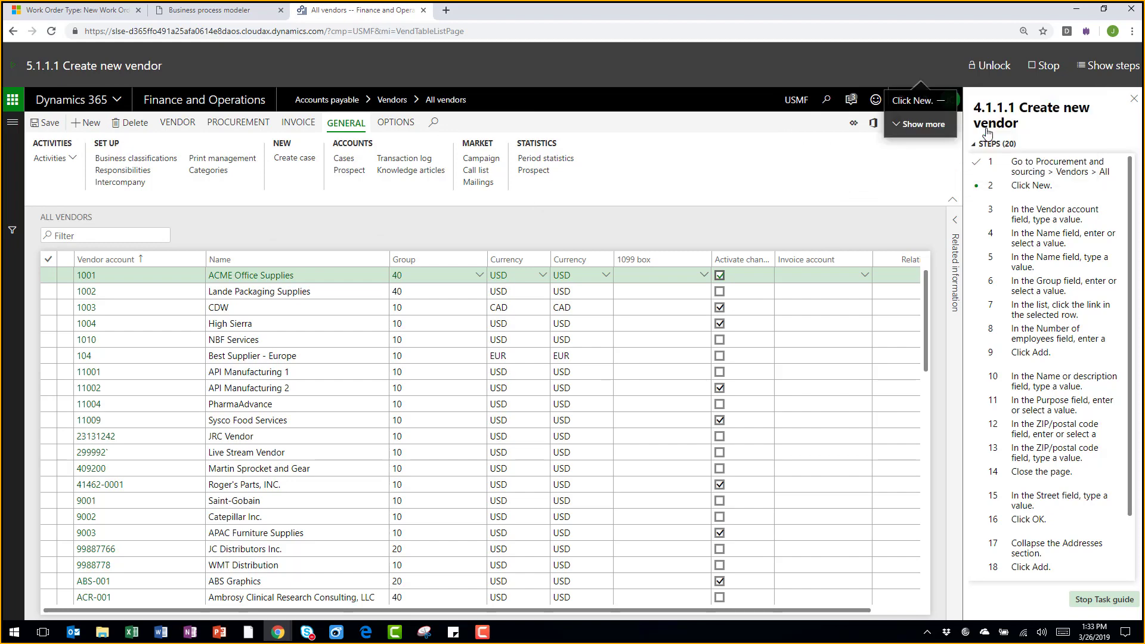
click(84, 131)
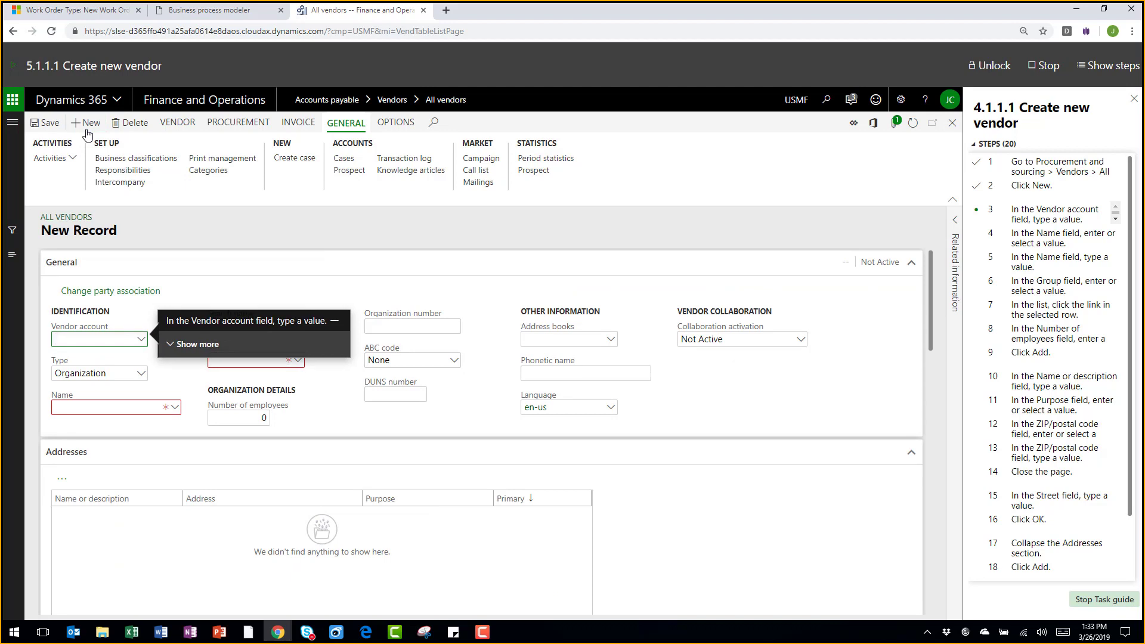
Stop the task guide and choose Task recorder's Edit recording from Lifecycle Services
click(1042, 67)
click(1134, 54)
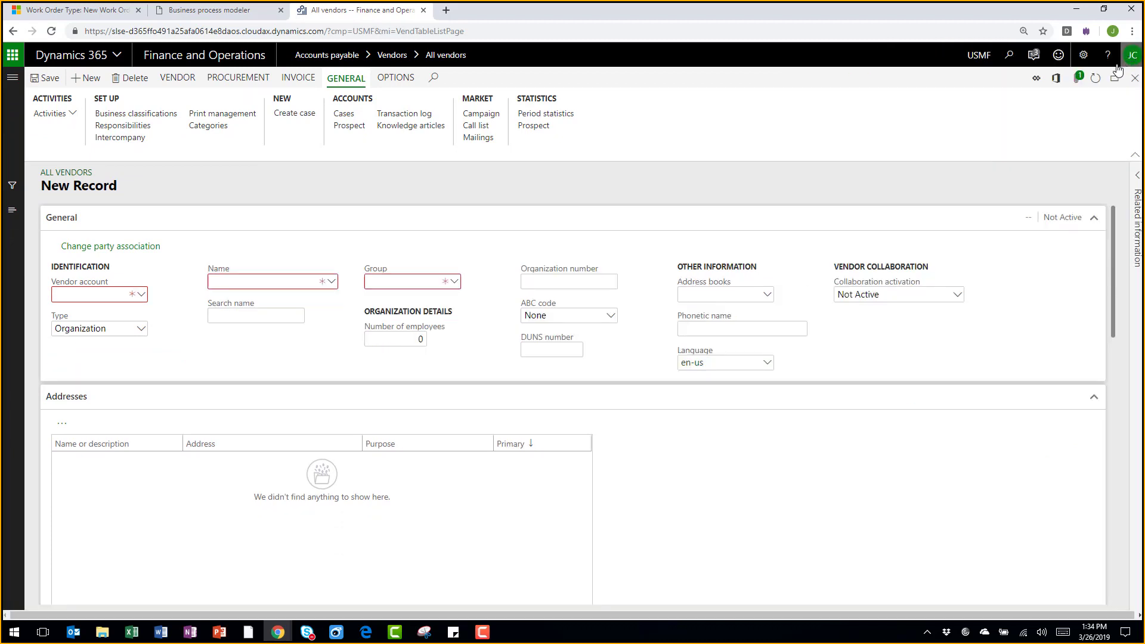
click(1083, 55)
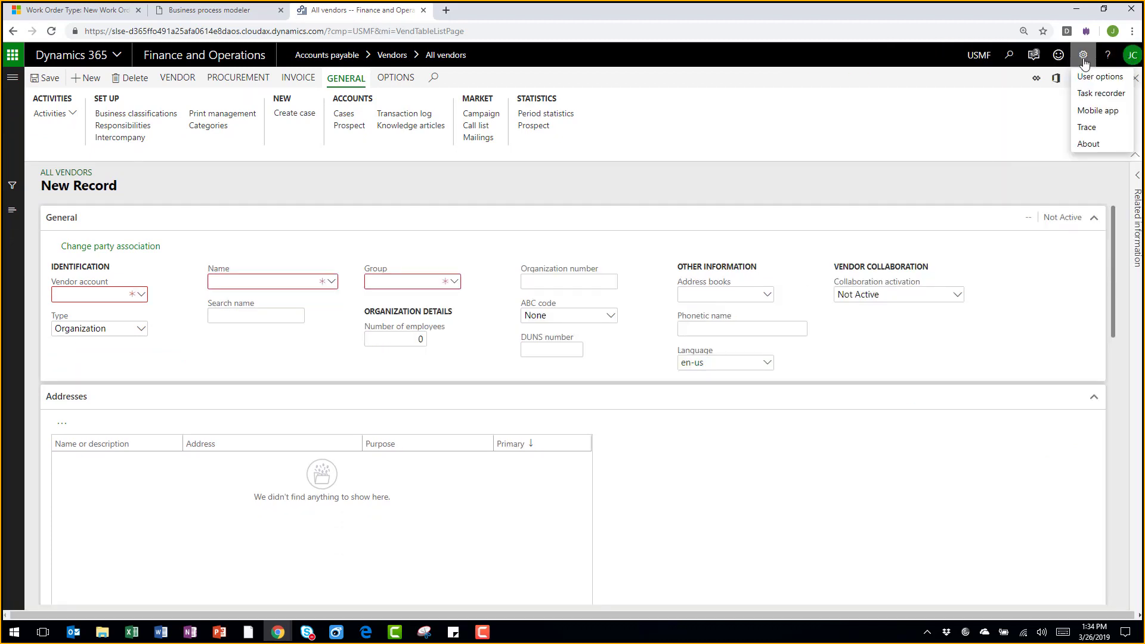
click(1090, 93)
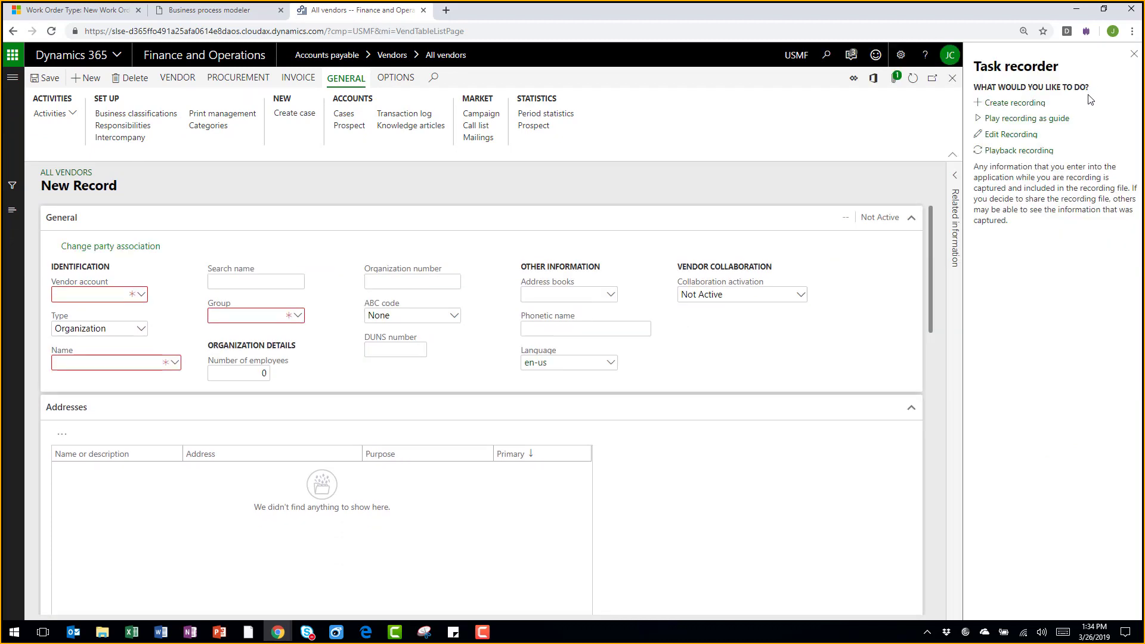
click(1034, 151)
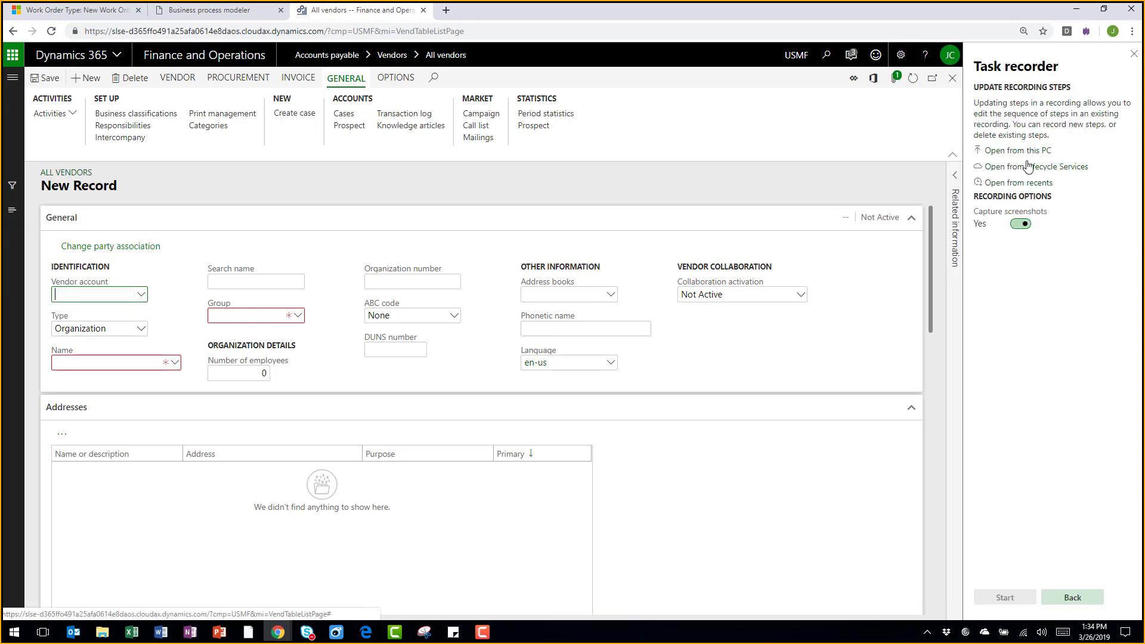
click(1027, 167)
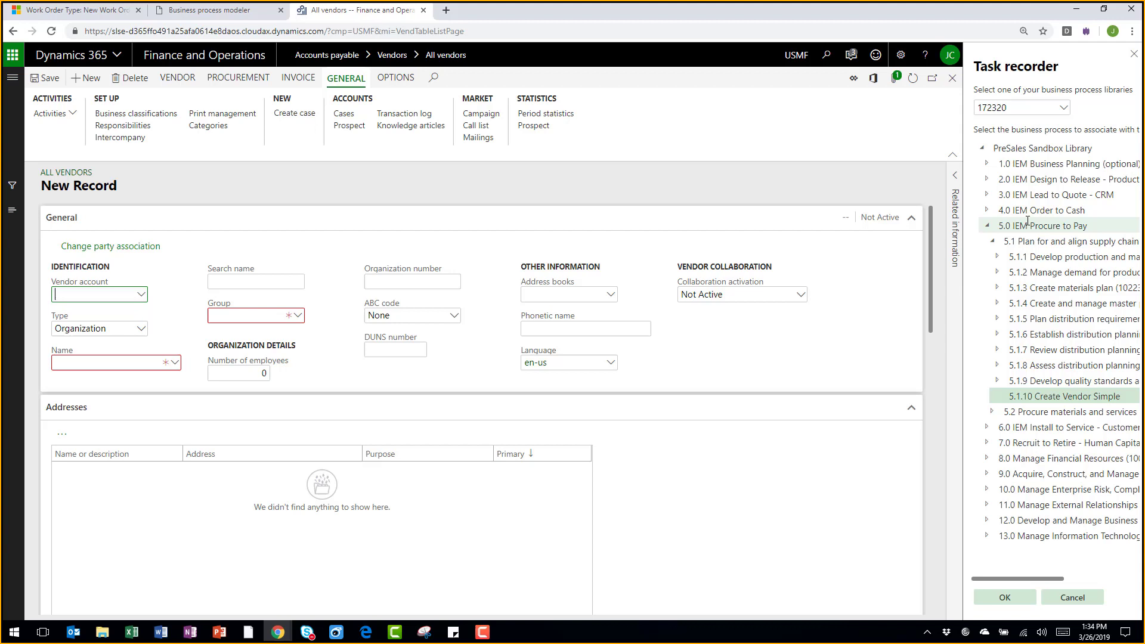
Load the 5.1.10 Create Vendor Simple recording and play back all its pending steps
click(1069, 398)
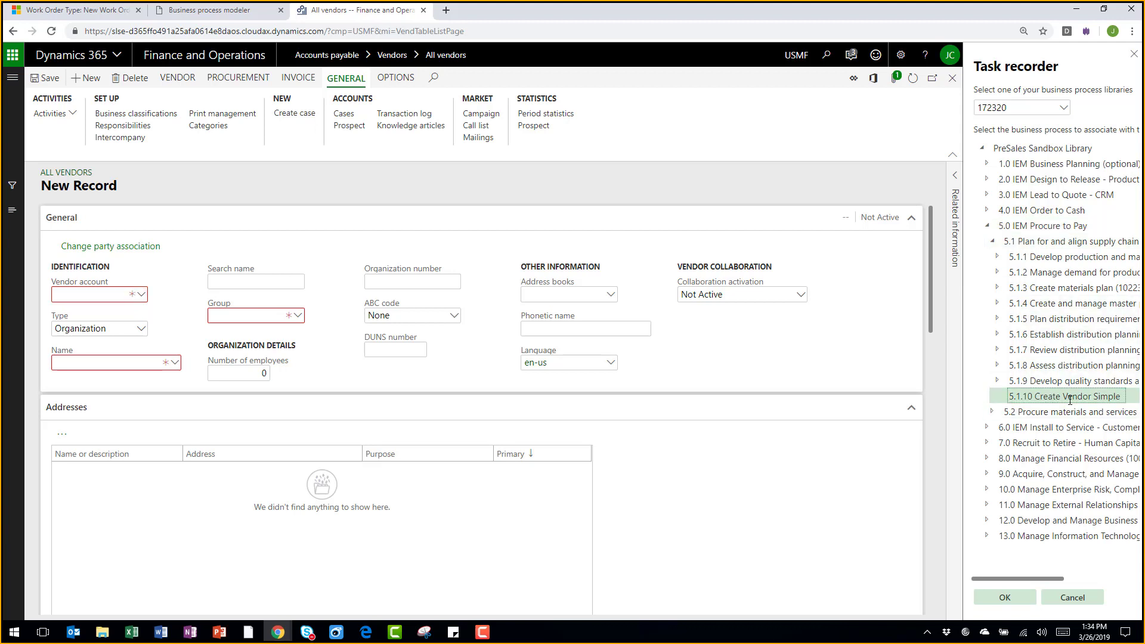
click(1004, 600)
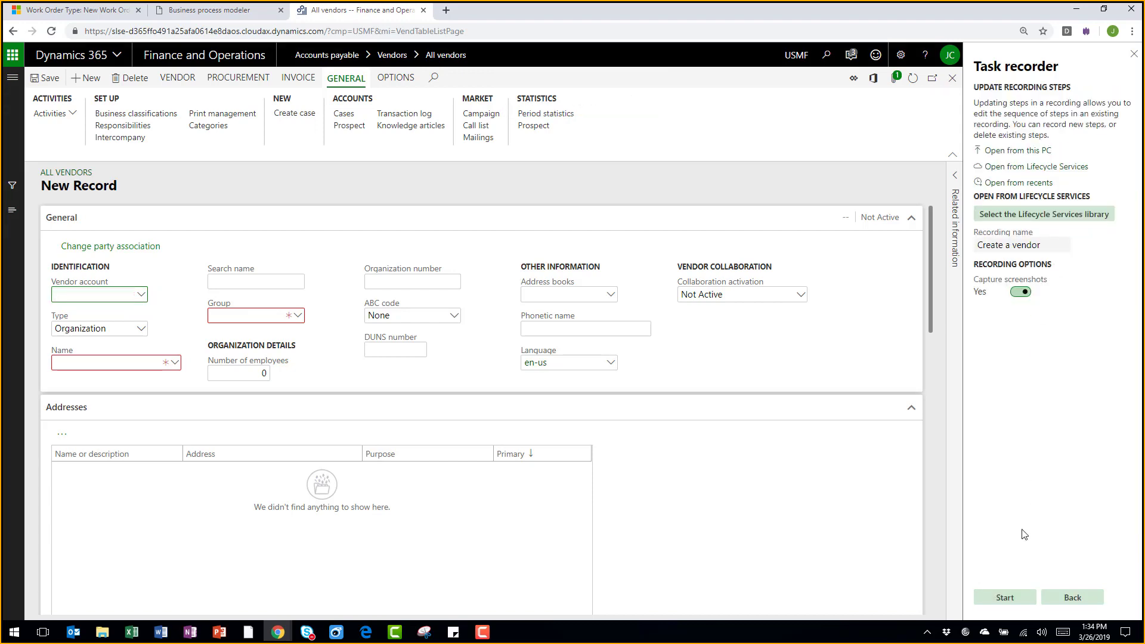
click(1007, 598)
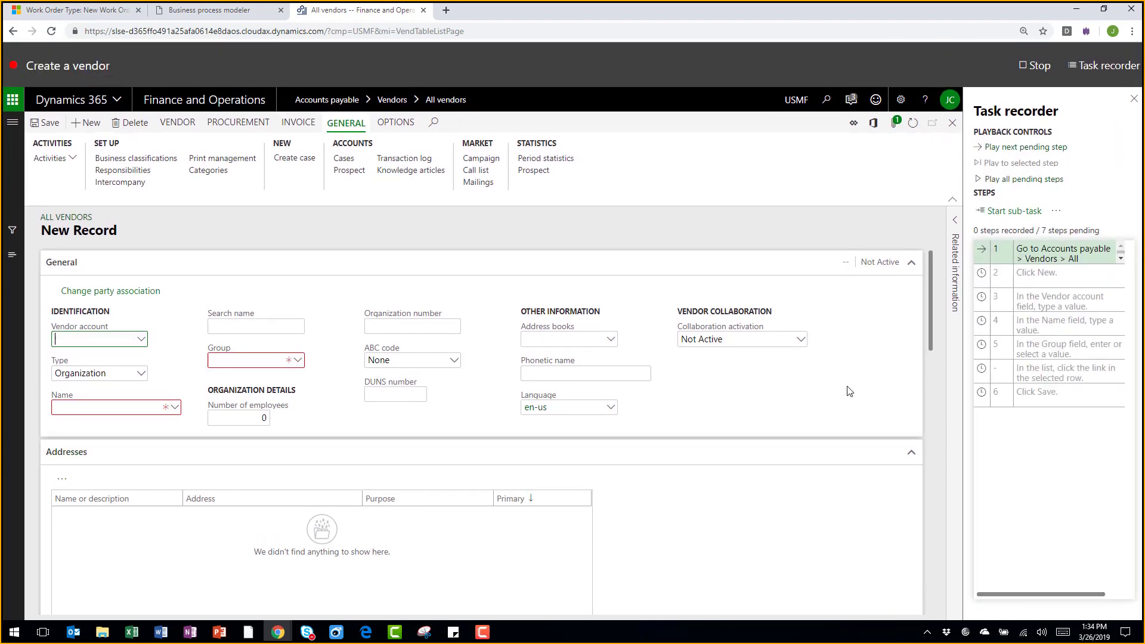
click(1034, 179)
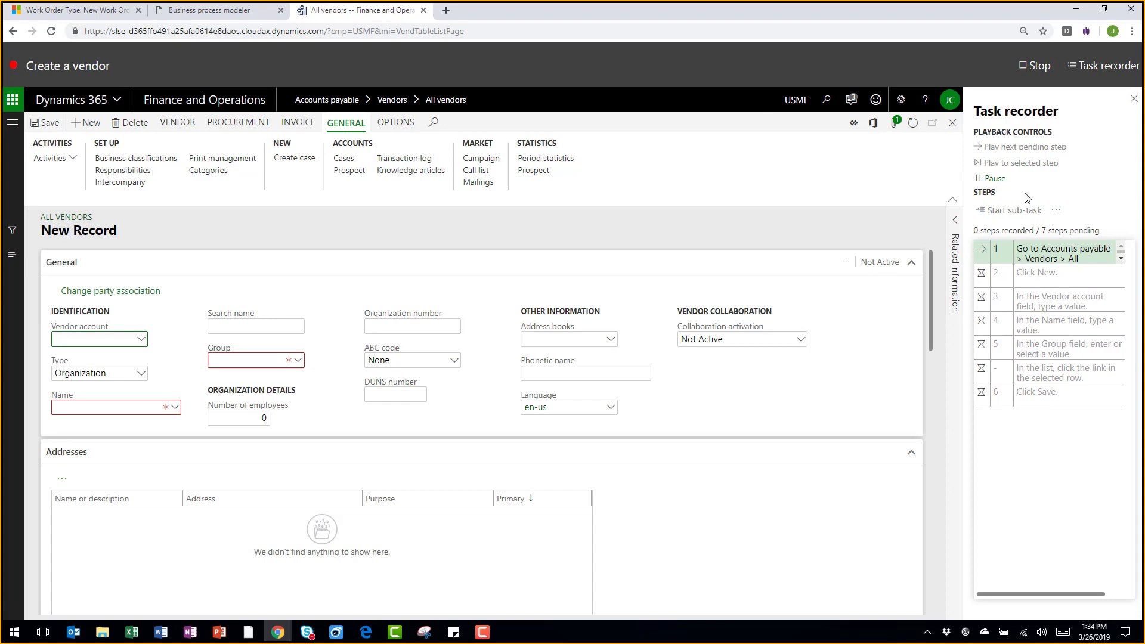